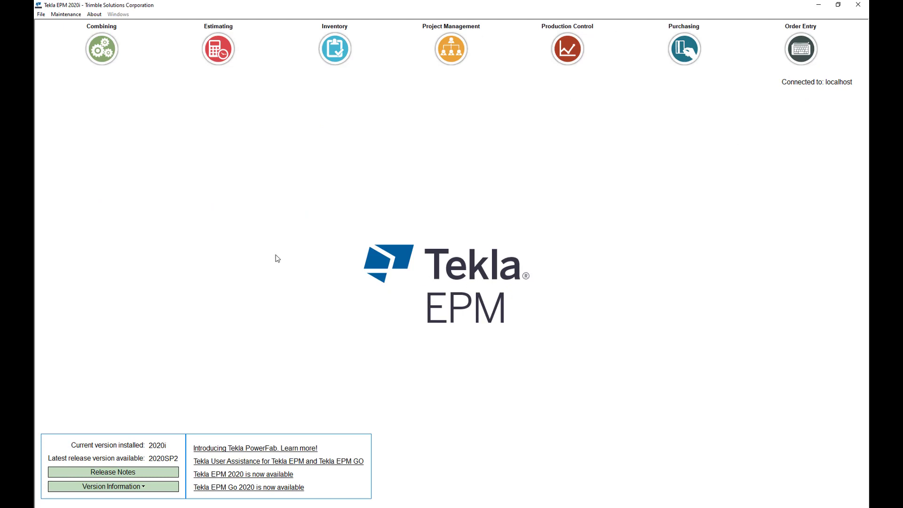
left_click(65, 15)
mouse_move(88, 62)
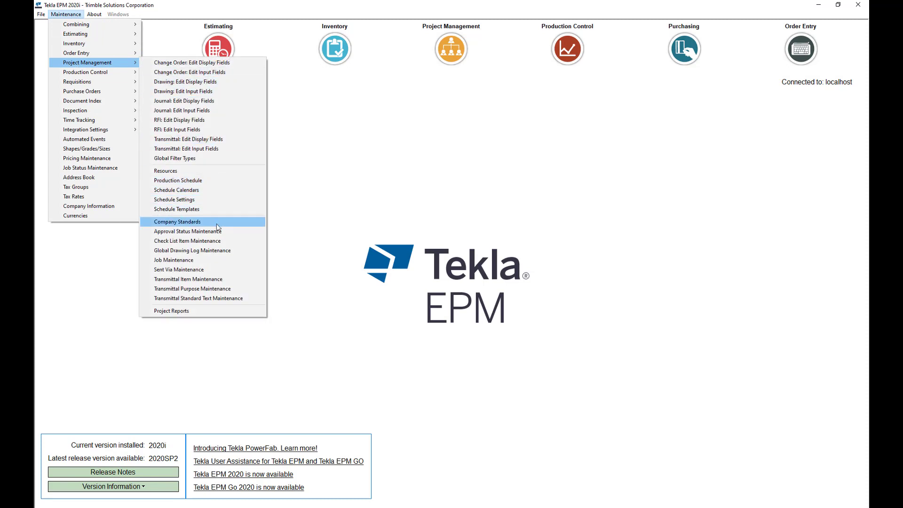
left_click(217, 250)
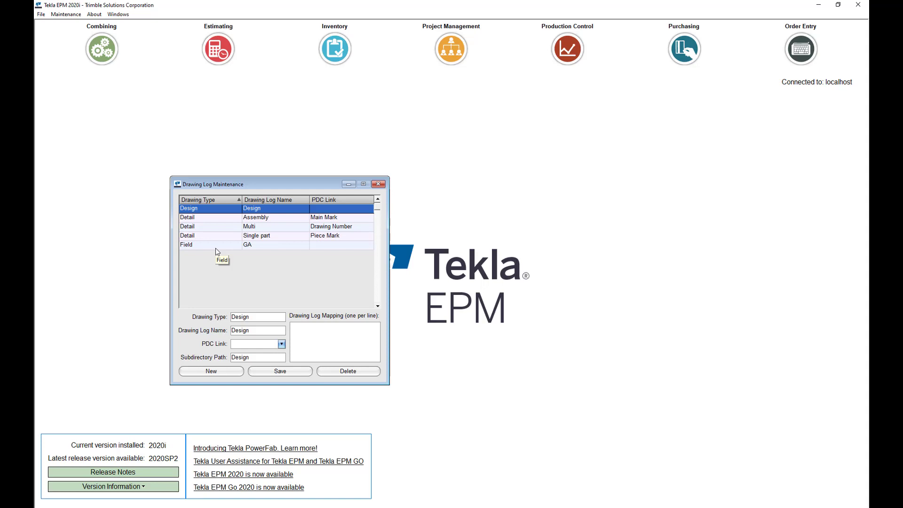
left_click(246, 219)
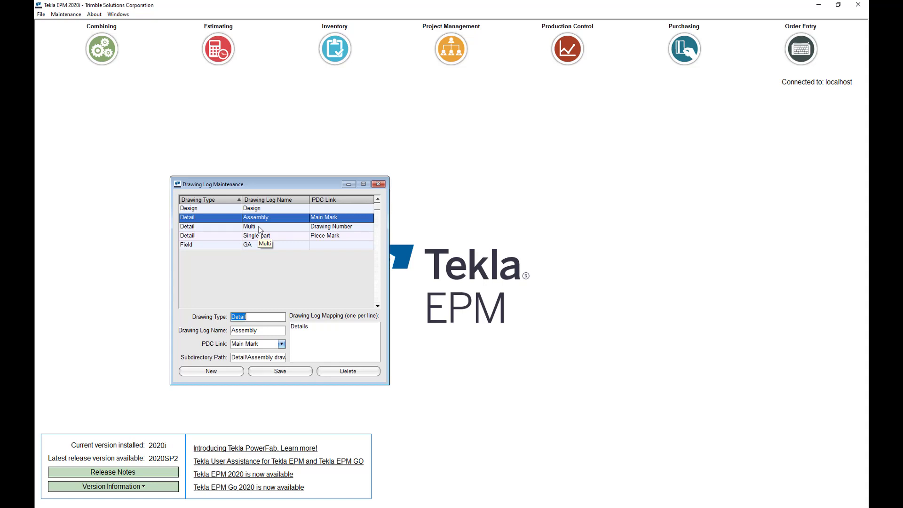
left_click(260, 229)
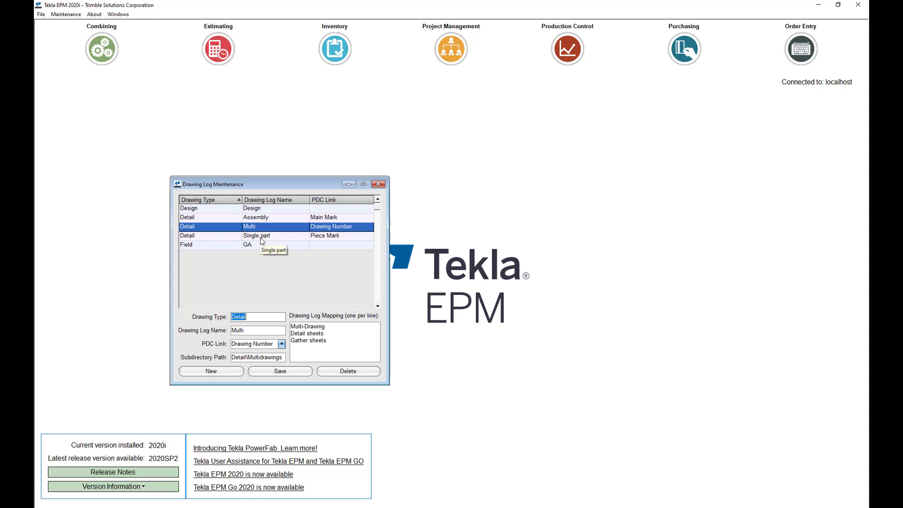
left_click(261, 239)
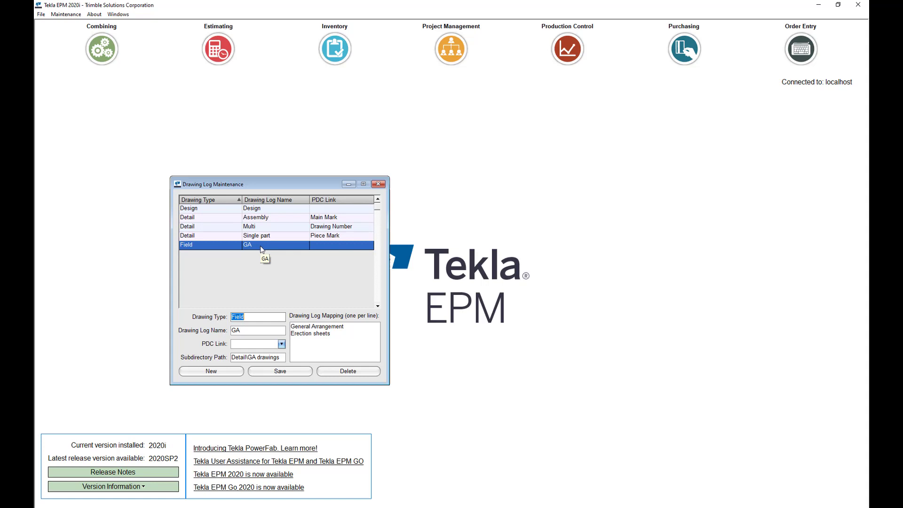
left_click(379, 183)
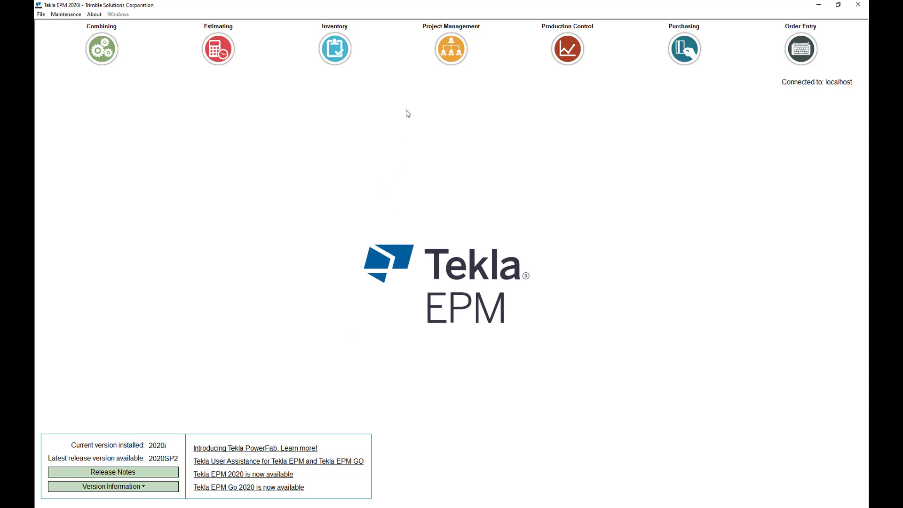
- Open job DM 2 from Project Management and show its Design and Detail drawing setups
left_click(451, 50)
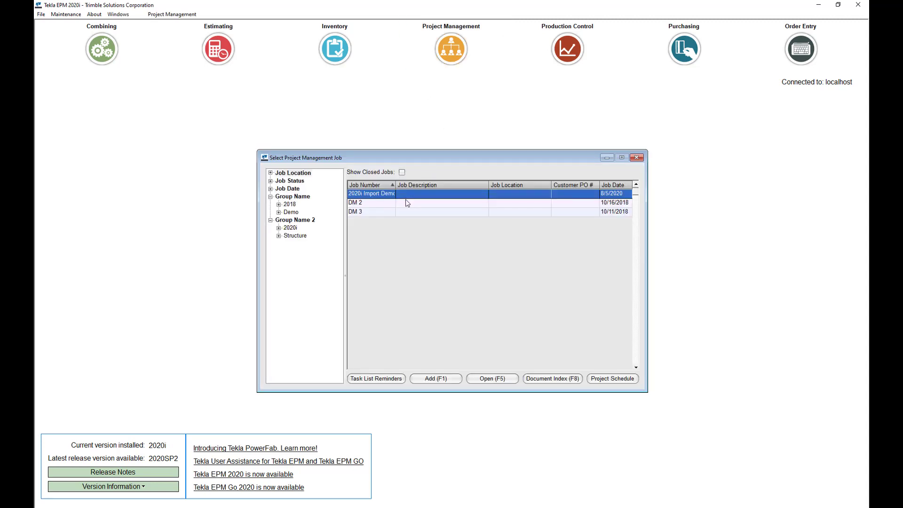
left_click(385, 203)
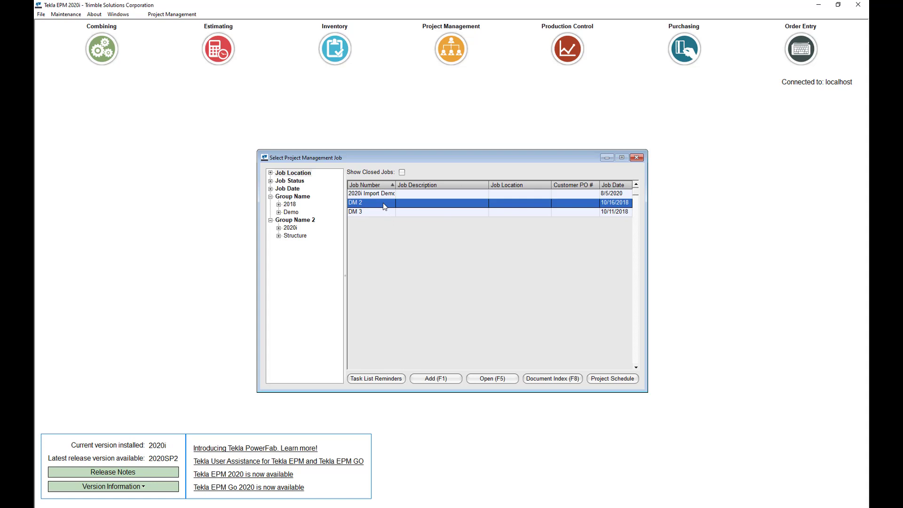
double_click(382, 202)
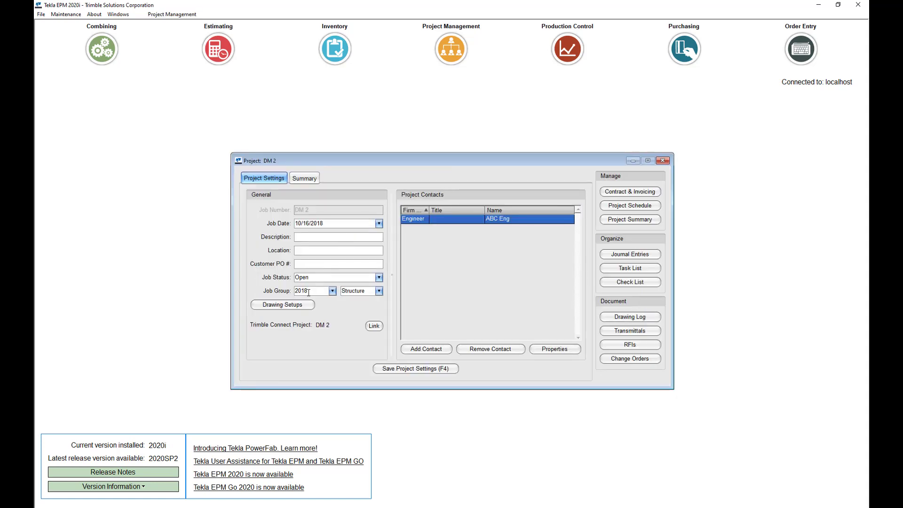
left_click(295, 310)
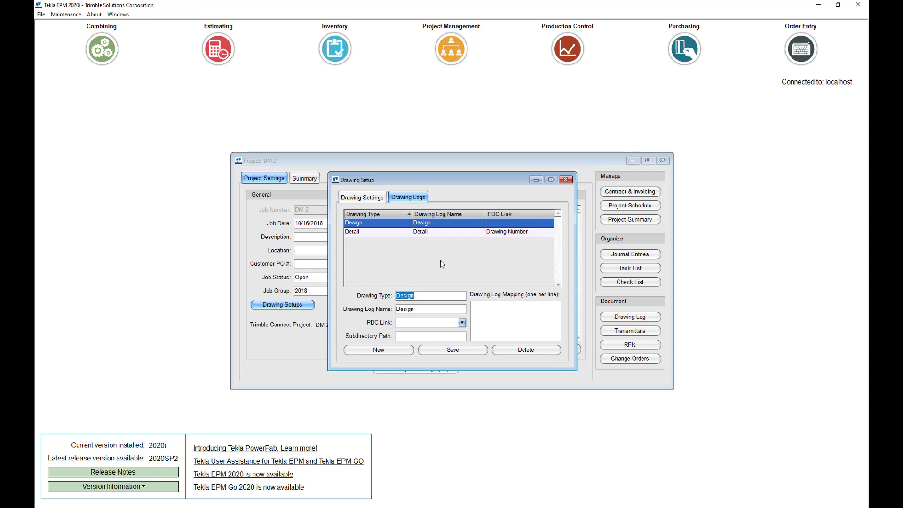
- Close DM 2's drawing setup and project, and launch the Tekla EPM export plugin
left_click(565, 179)
left_click(661, 160)
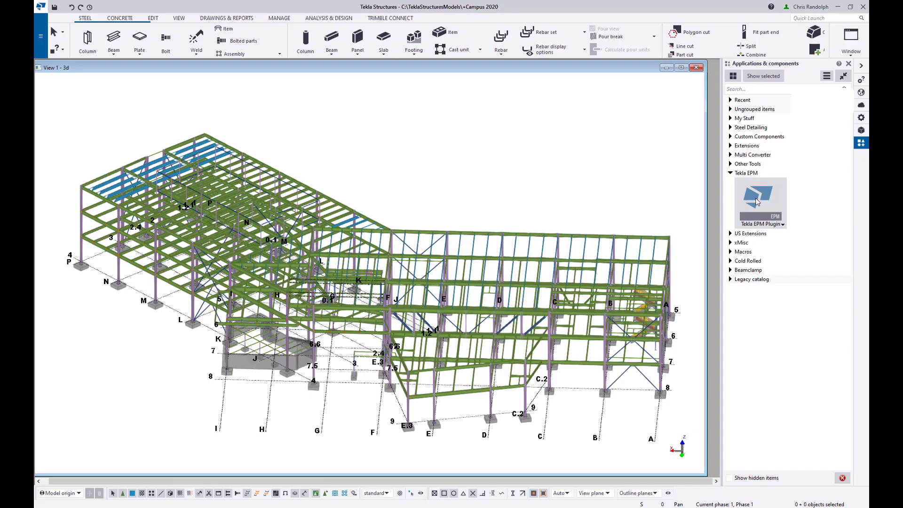
left_click(756, 201)
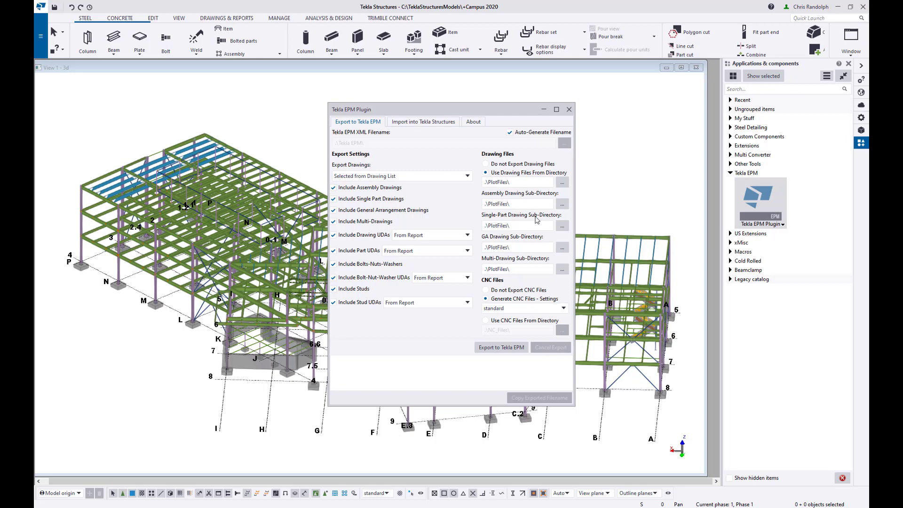
- Try adding 'Assembly' to the drawing sub-directory path, then remove it to keep .\PlotFiles\
left_click(520, 204)
type("A")
type("ssembly")
left_click_drag(510, 204, 538, 204)
key("Delete")
left_click(529, 183)
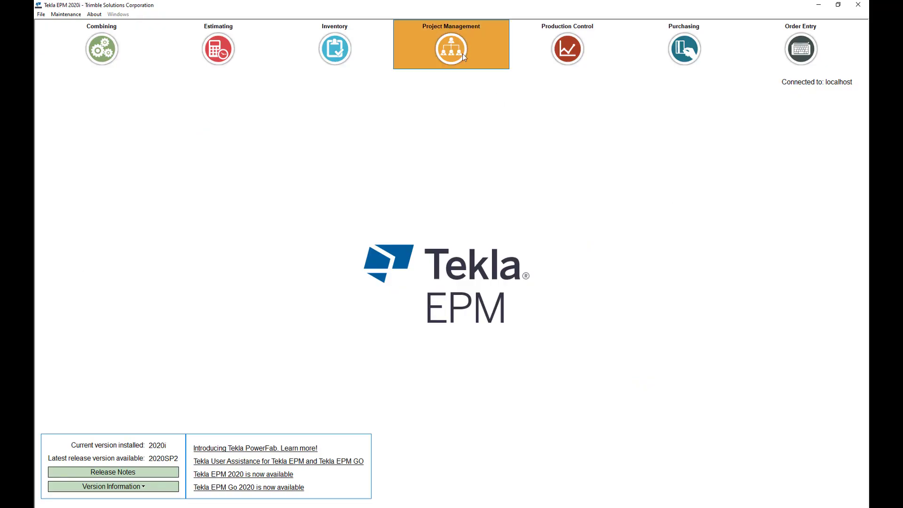
- Open the 2020i Import Demo project and show its drawing summary
left_click(461, 54)
left_click(408, 194)
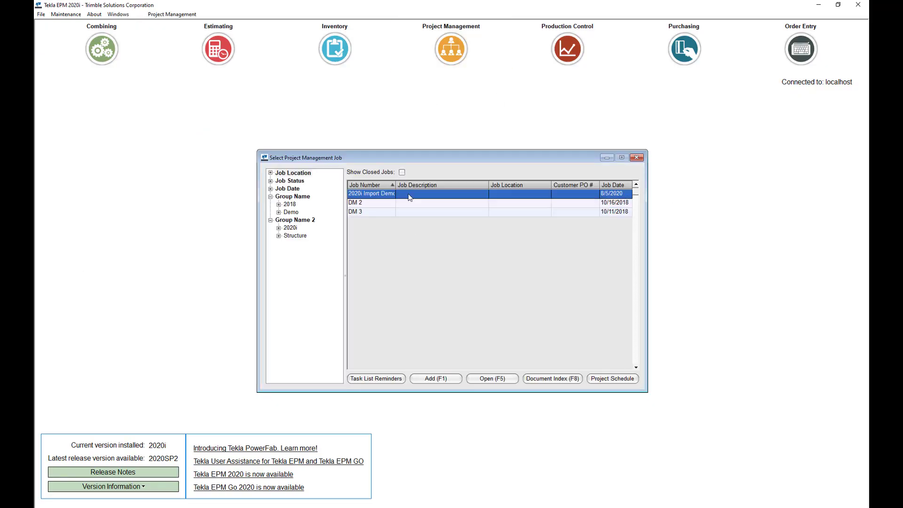
double_click(408, 196)
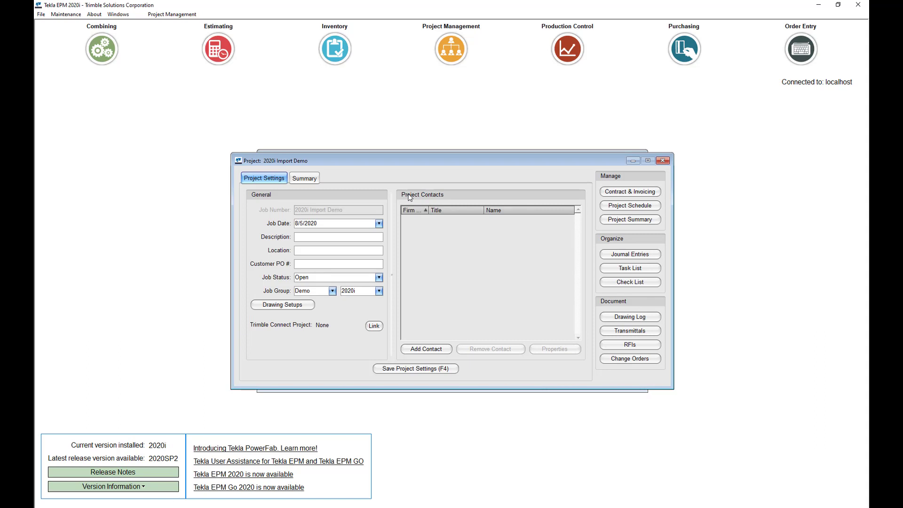
left_click(306, 181)
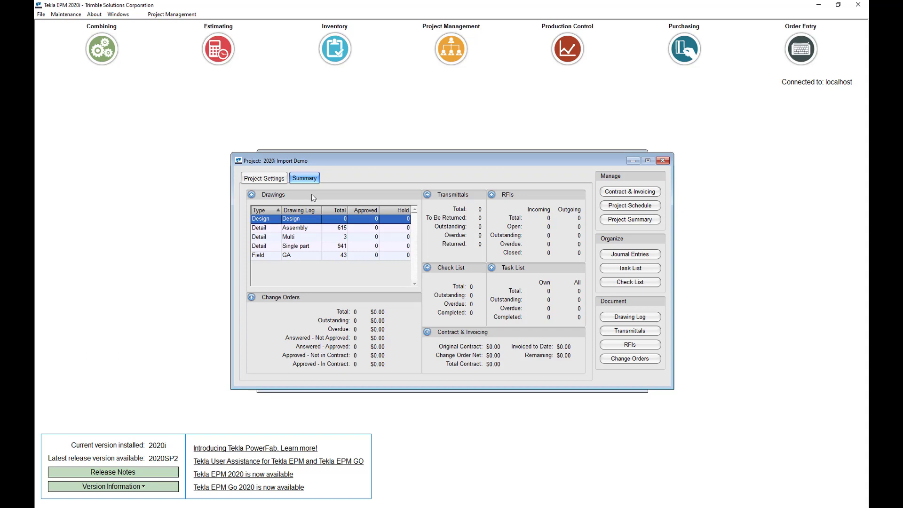
- Review the Assembly, Multi and Single part drawing counts, then open the Assembly drawing log
left_click(306, 230)
left_click(323, 240)
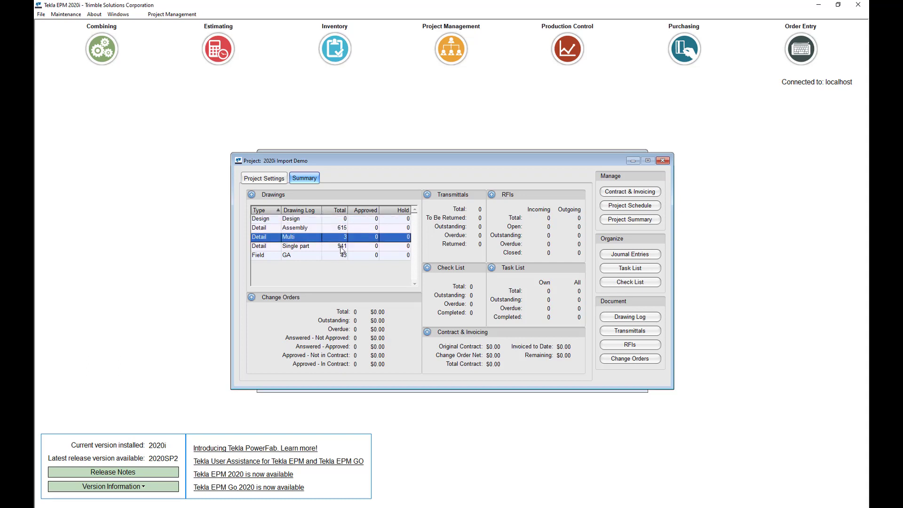
left_click(341, 247)
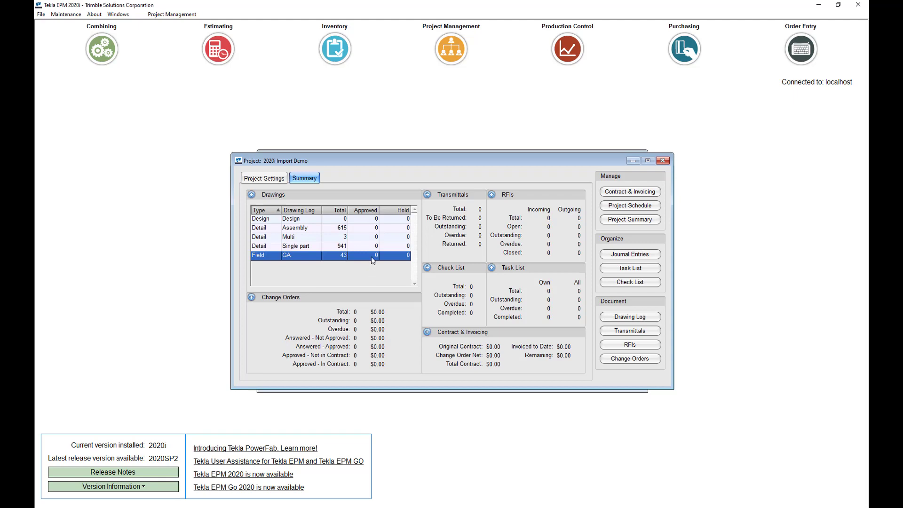
left_click(314, 229)
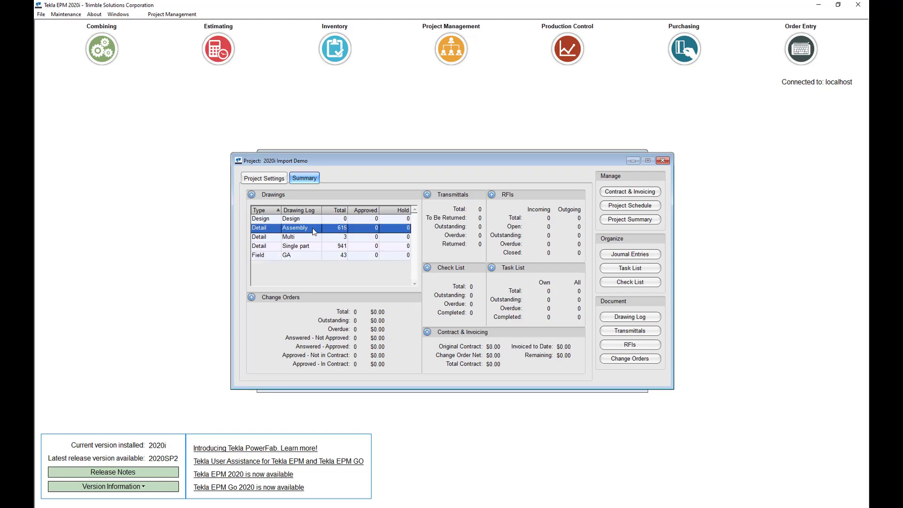
double_click(314, 229)
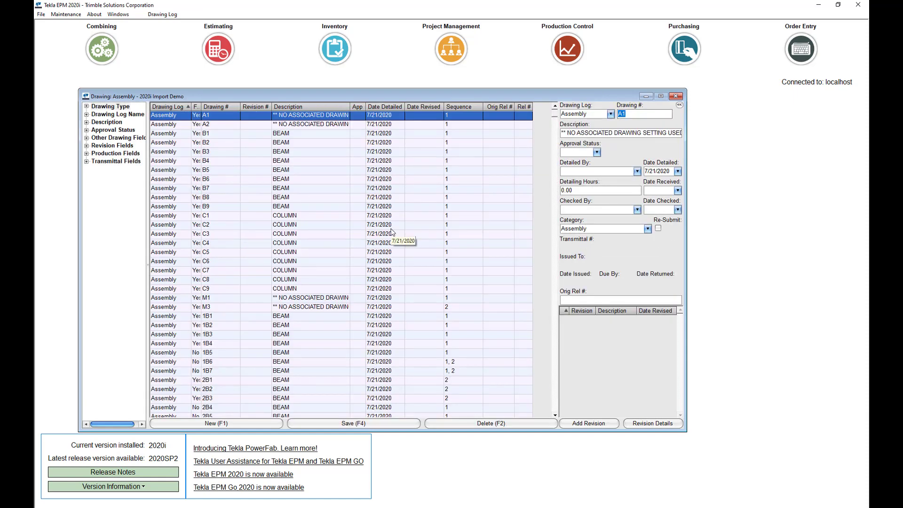
- Close the Assembly log, then open and close the Single part drawing log
left_click(681, 96)
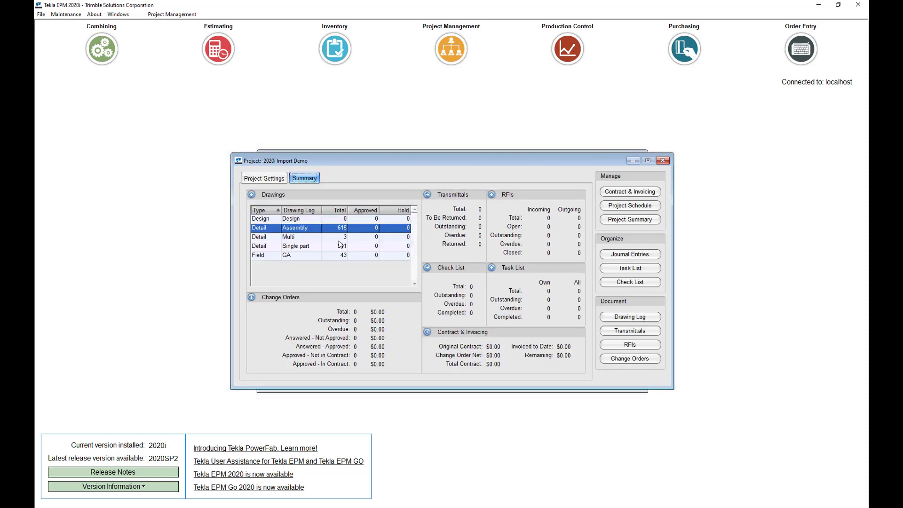
double_click(303, 246)
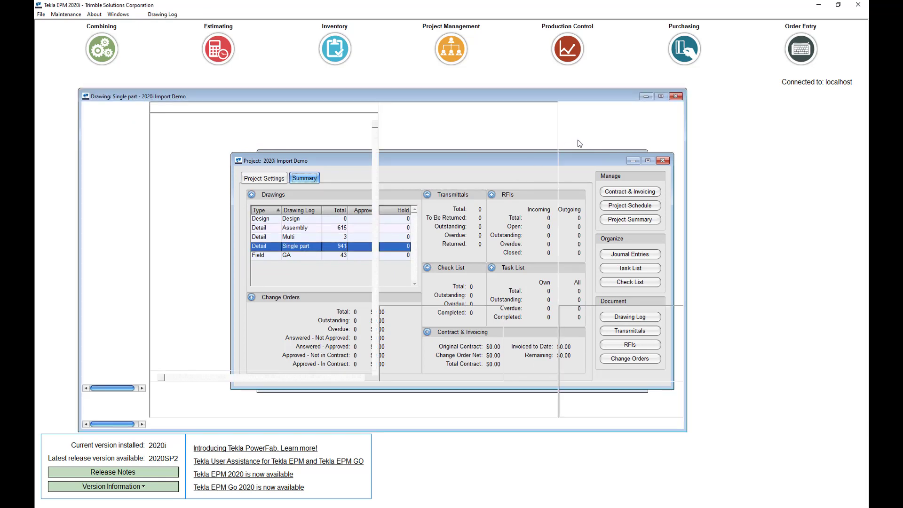
left_click(680, 95)
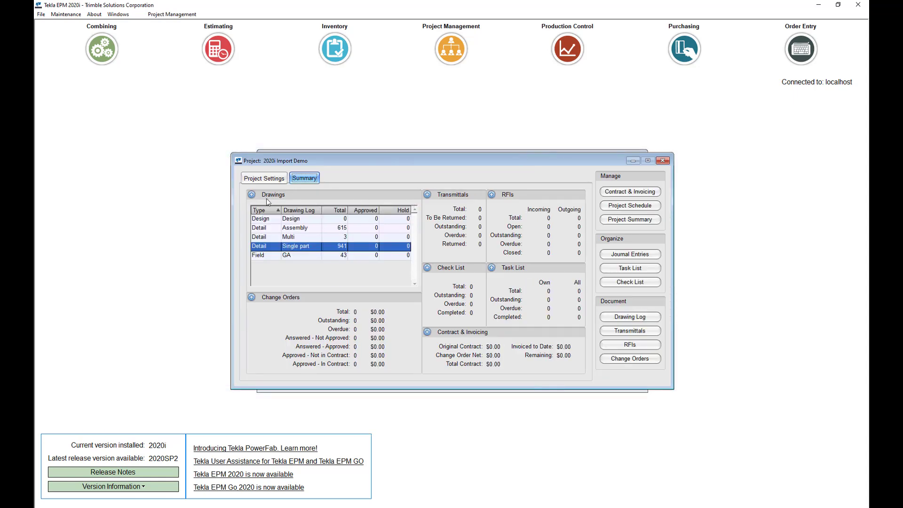
- Return to the project's Summary figures and open the drawing log filter list
left_click(252, 195)
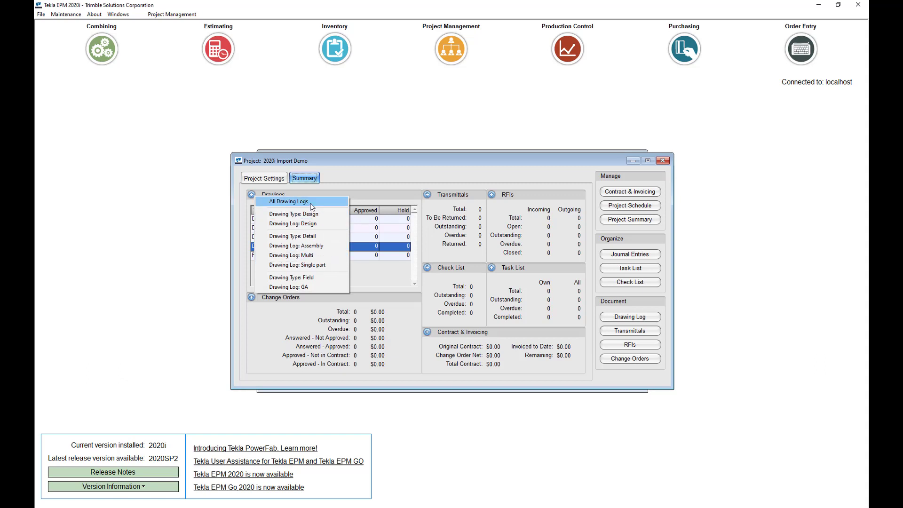
left_click(359, 190)
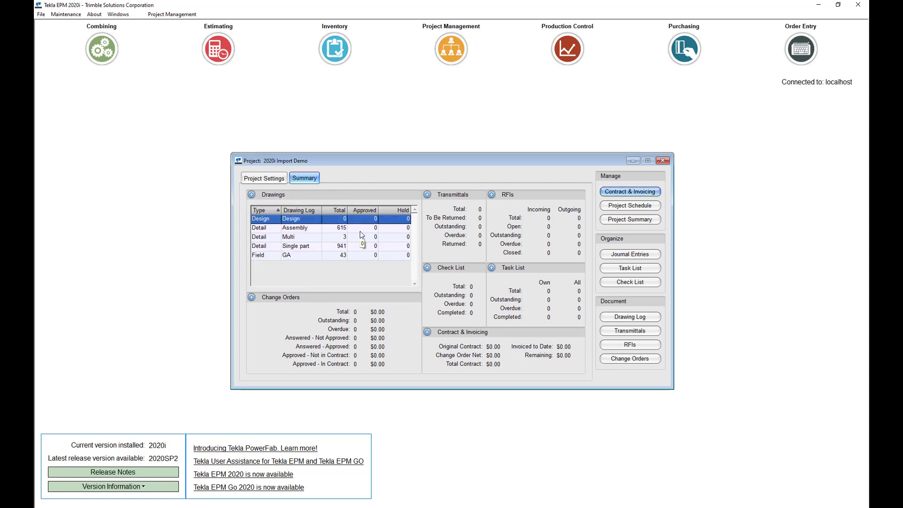
left_click(636, 318)
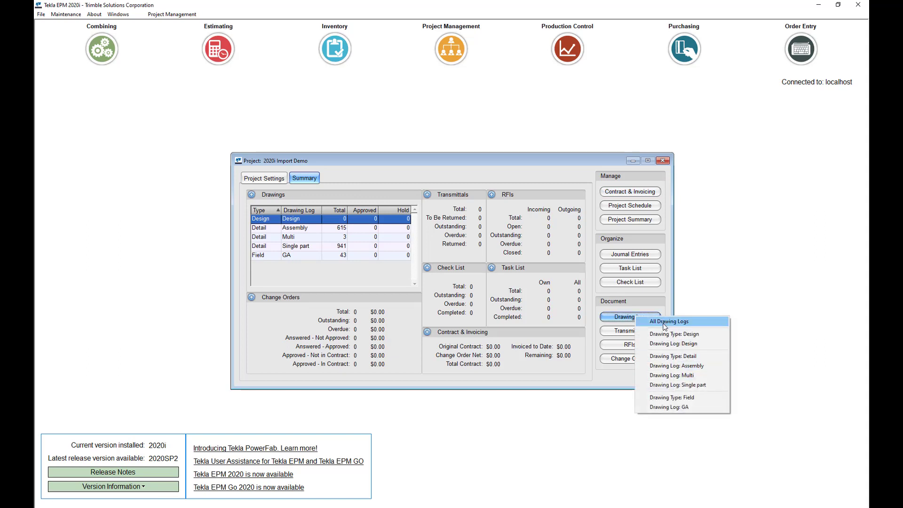
left_click(266, 180)
left_click(263, 182)
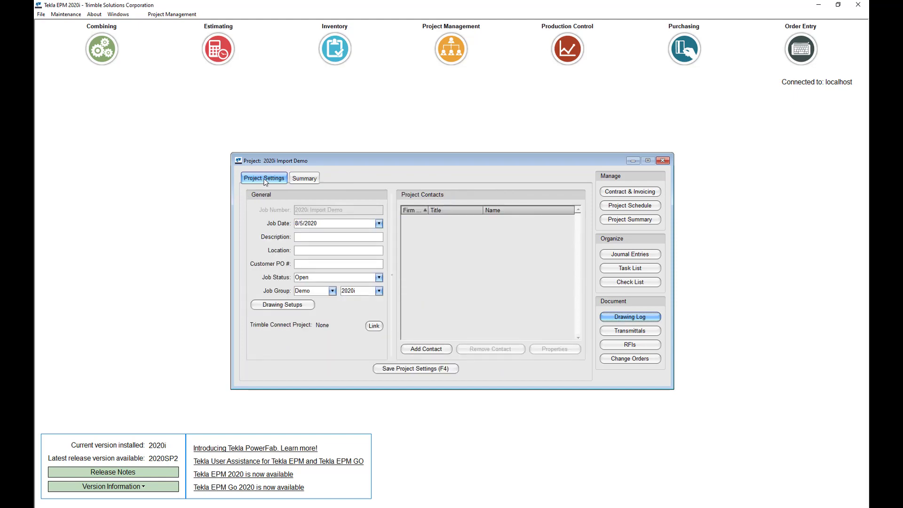
left_click(303, 179)
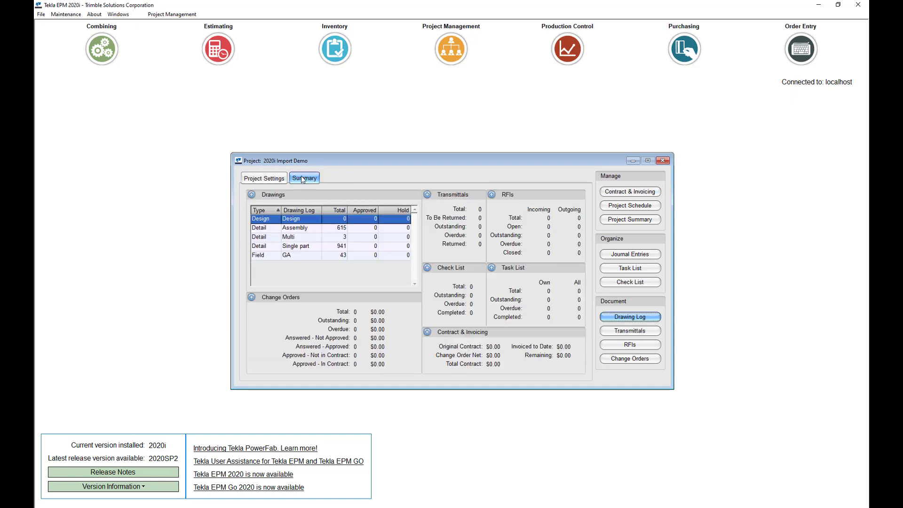
left_click(251, 194)
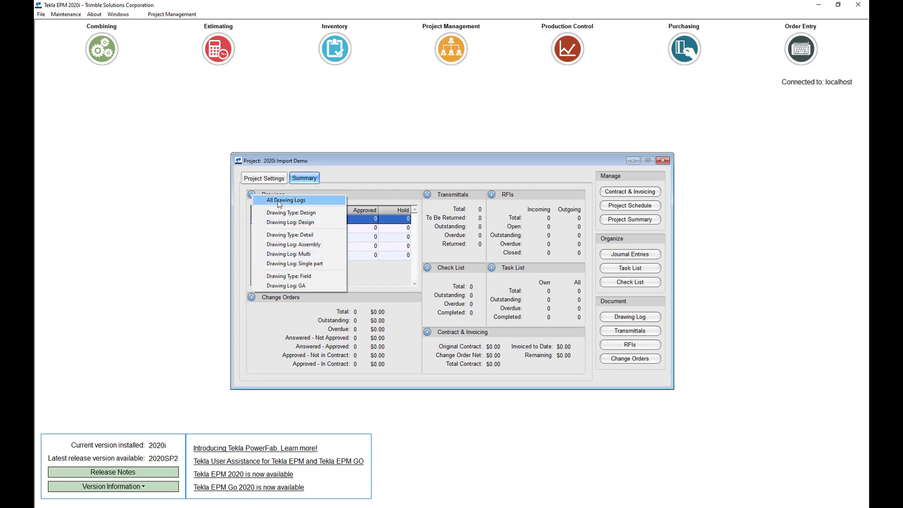
- Open All Drawing Logs and browse the Assembly, Single part and GA nodes before showing all
left_click(278, 200)
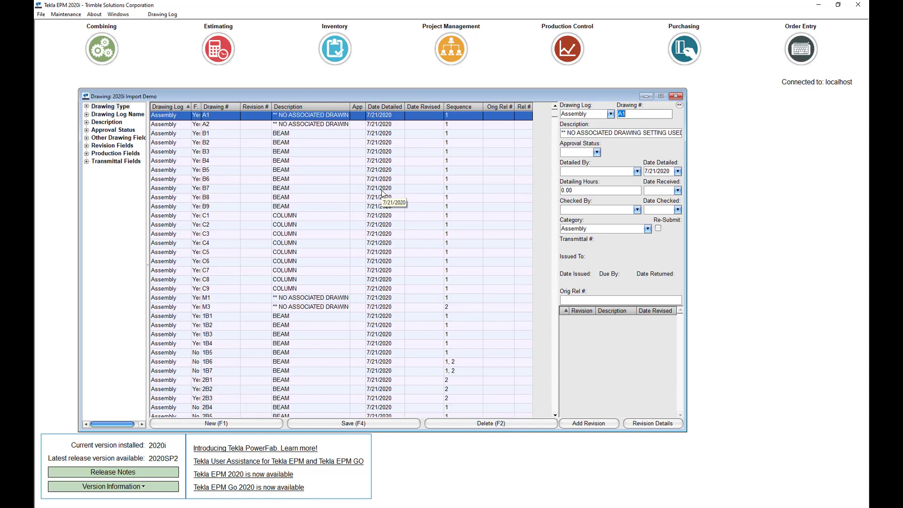
left_click(87, 115)
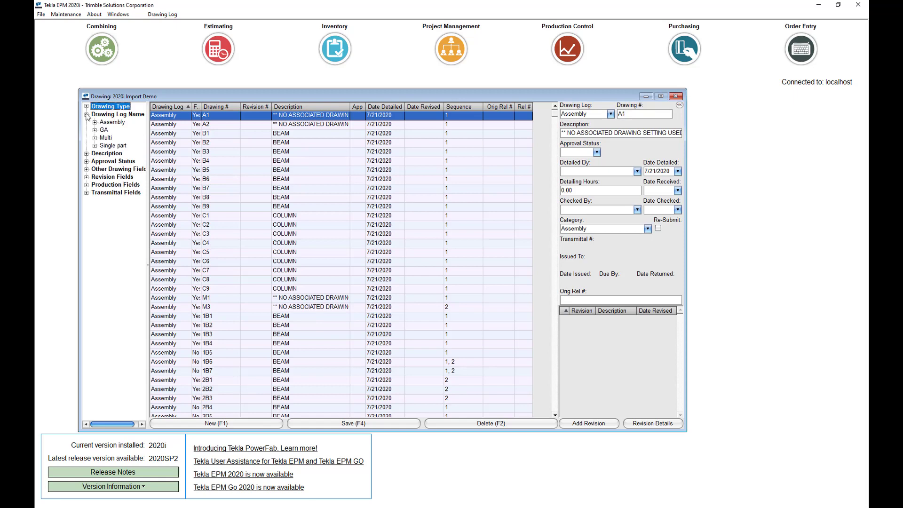
left_click(116, 122)
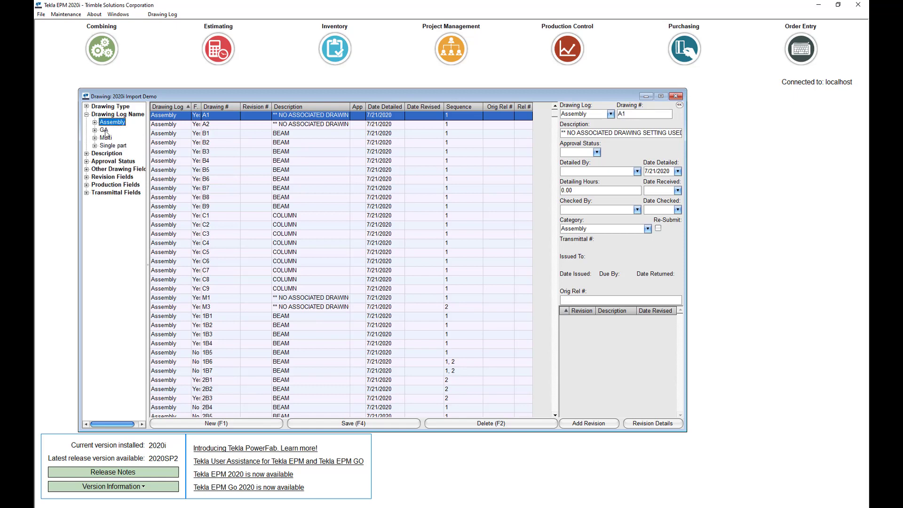
left_click(106, 130)
left_click(106, 138)
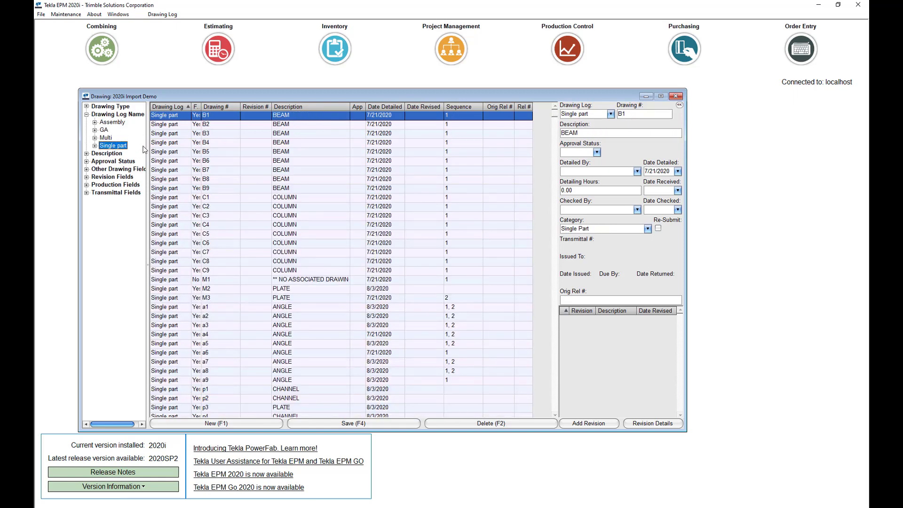
left_click(106, 138)
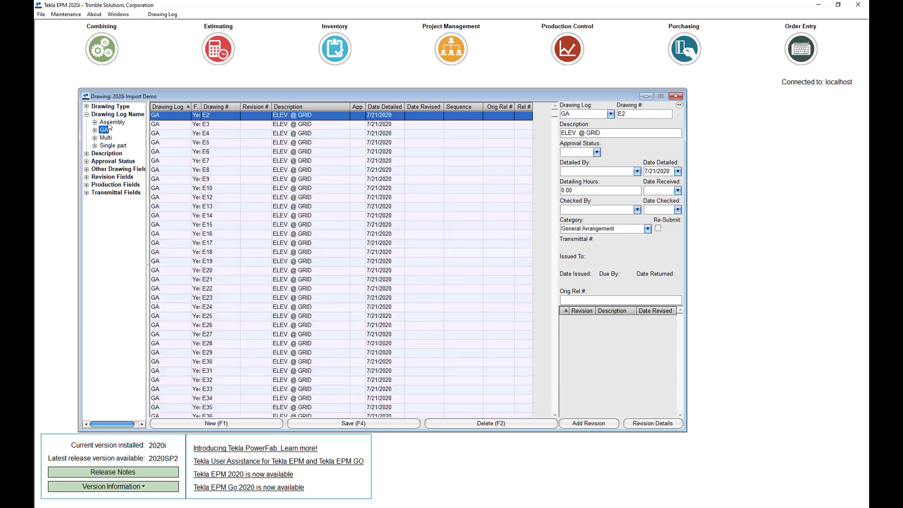
key("Up")
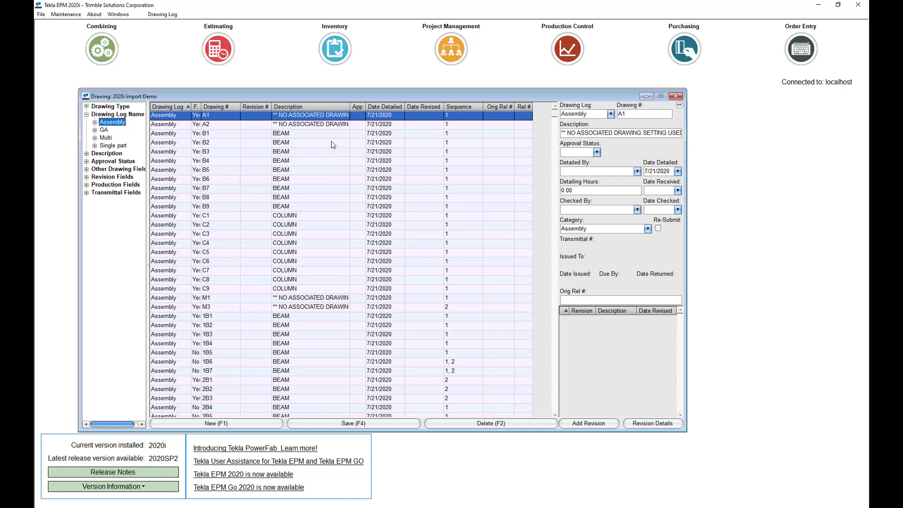
left_click(141, 115)
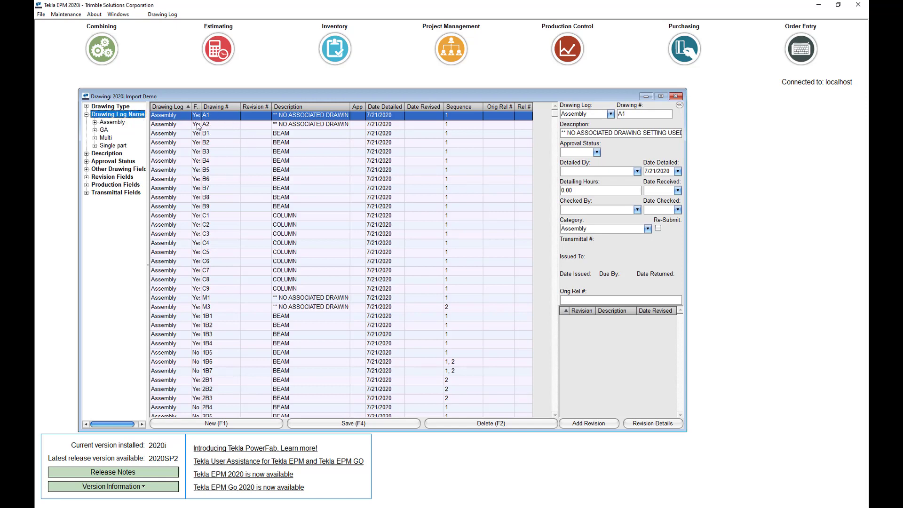
- Sort the drawings by Drawing # and open the assembly B1 PDF
left_click(224, 107)
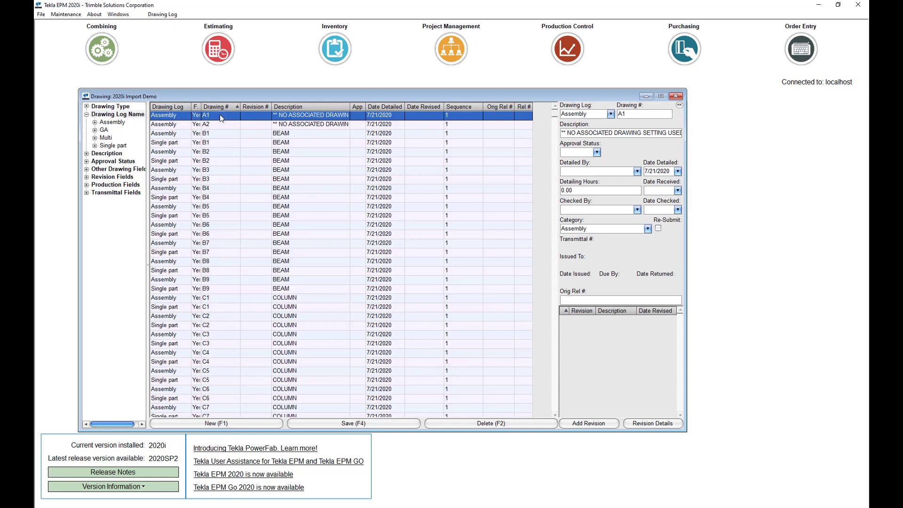
left_click(217, 133)
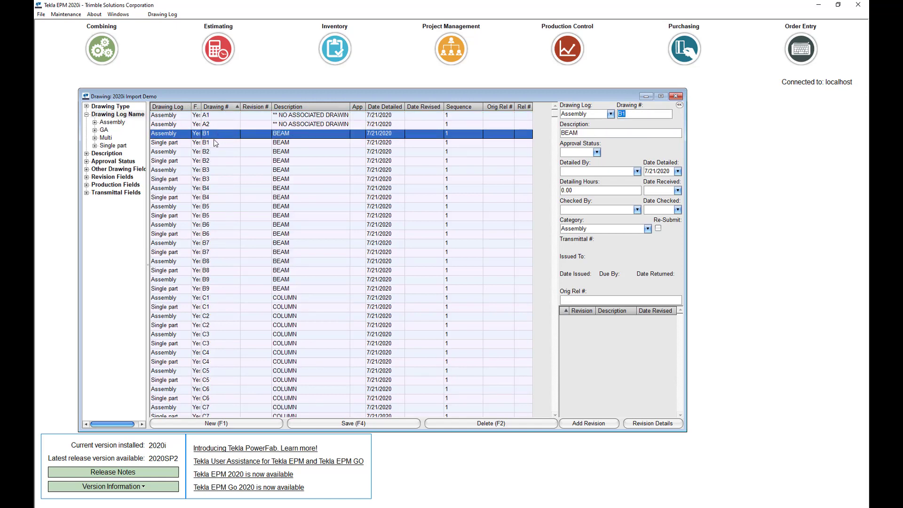
left_click(215, 142)
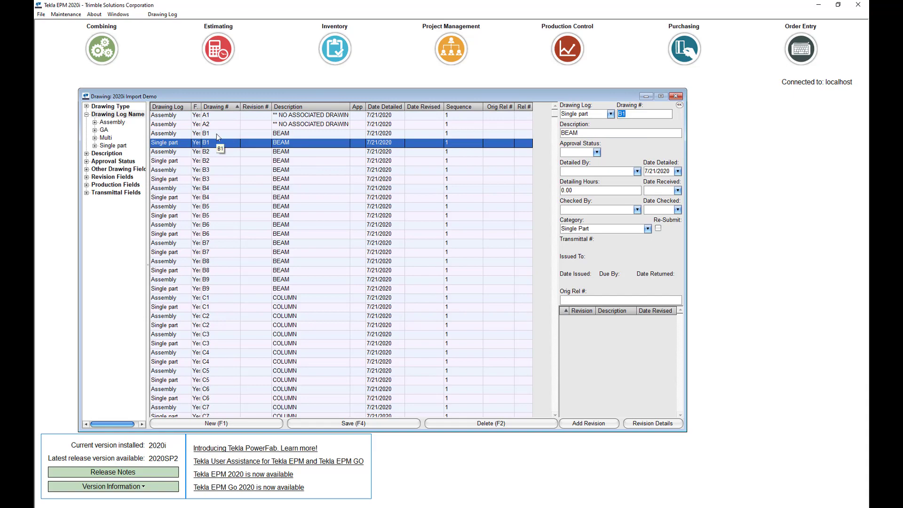
double_click(216, 134)
key("Return")
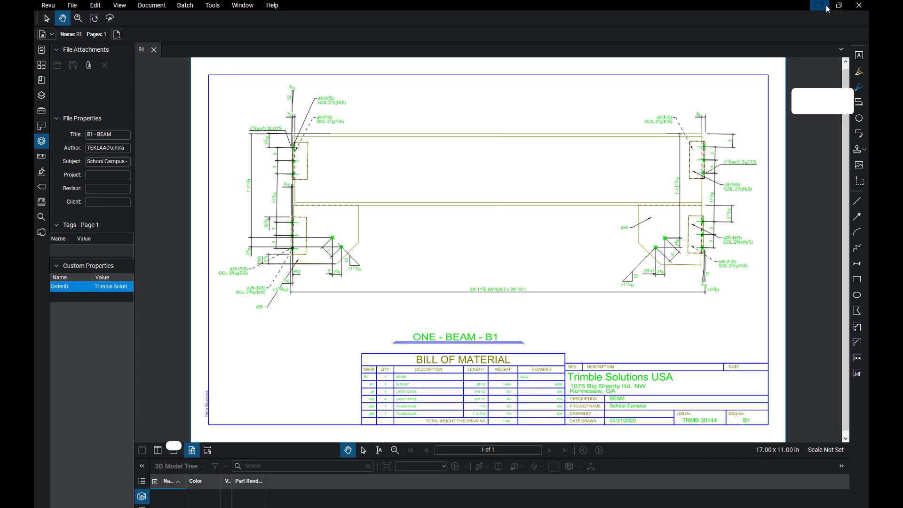
- View the single-part B1 drawing in Revu, then bring up EPM's Production Control job list
left_click(819, 5)
double_click(214, 142)
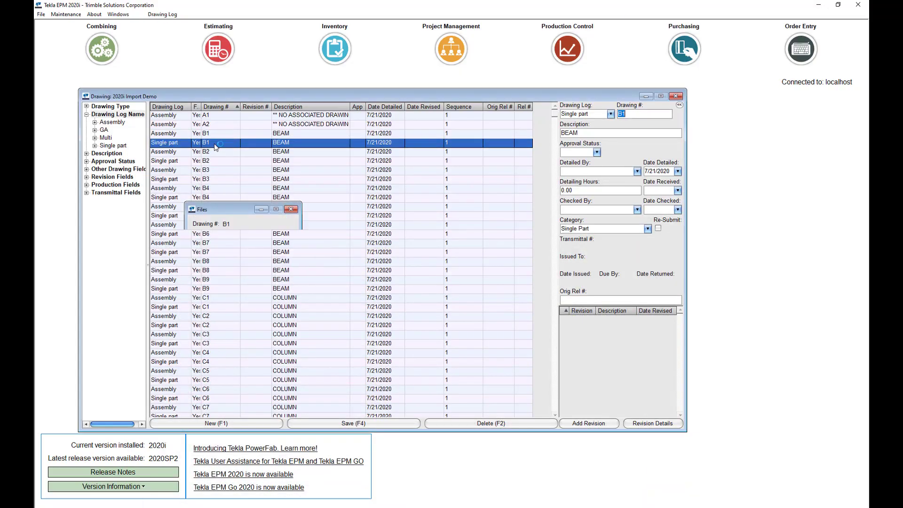
key("Return")
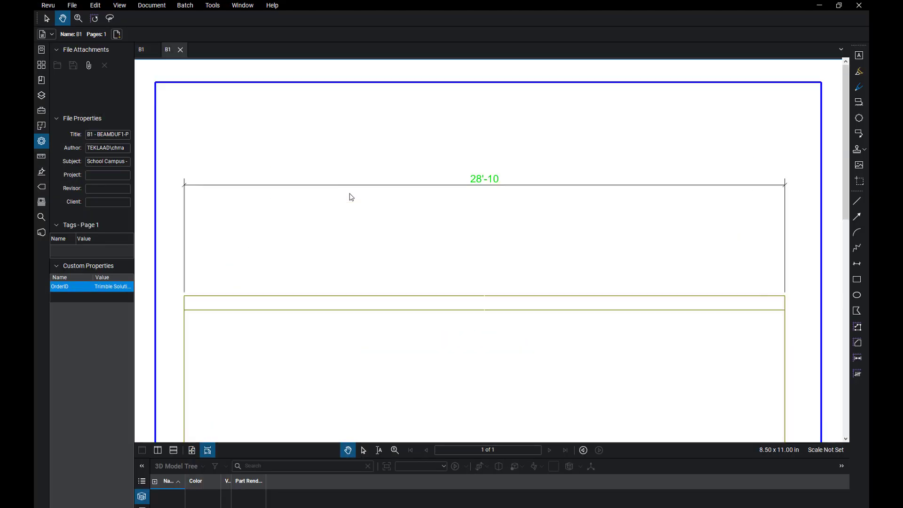
scroll(351, 196, "down", 3)
scroll(350, 196, "down", 3)
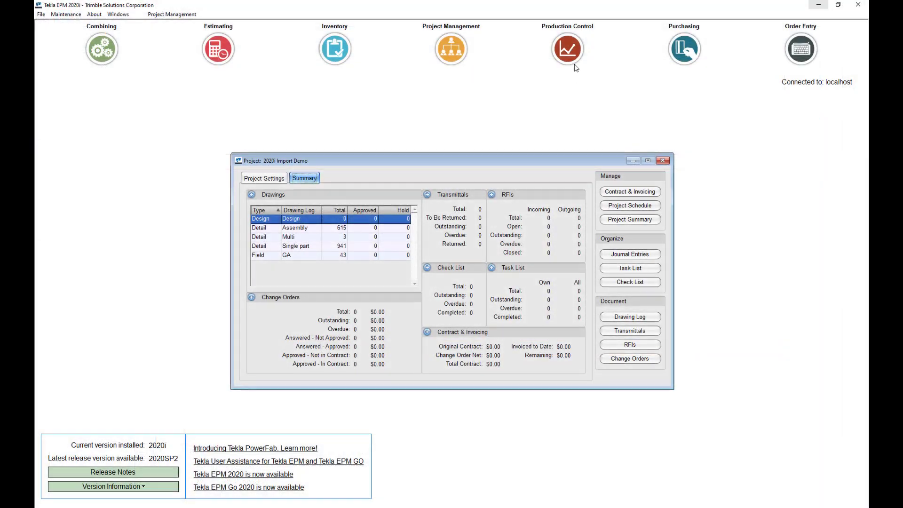
left_click(574, 64)
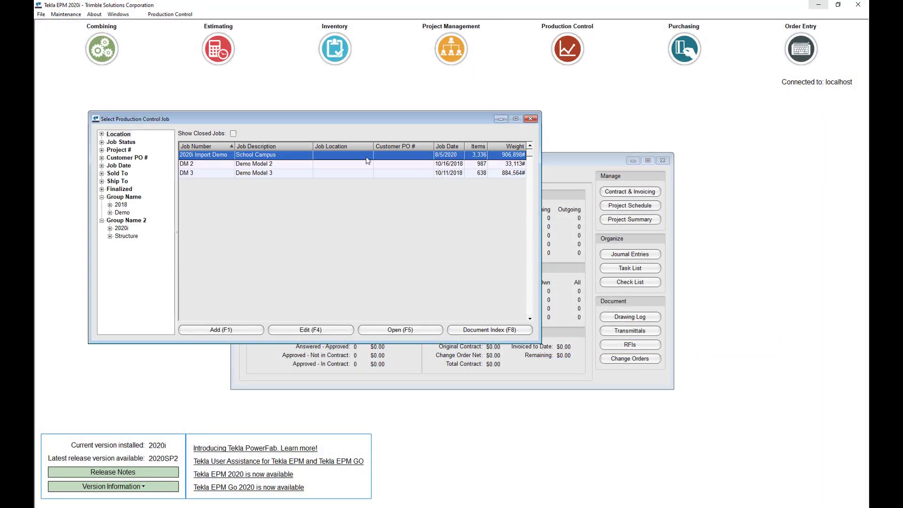
- Open production control for 2020i Import Demo and close drawing A1 in Revu
double_click(278, 159)
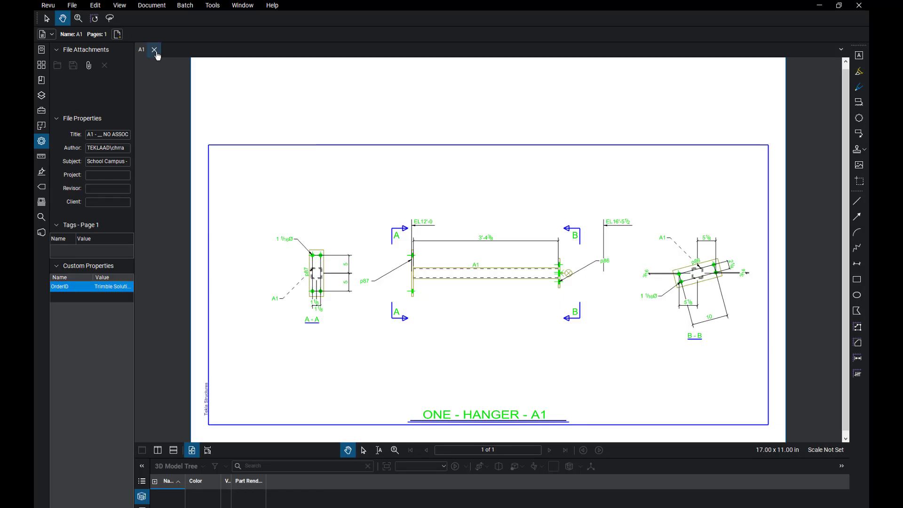
left_click(154, 49)
left_click(818, 6)
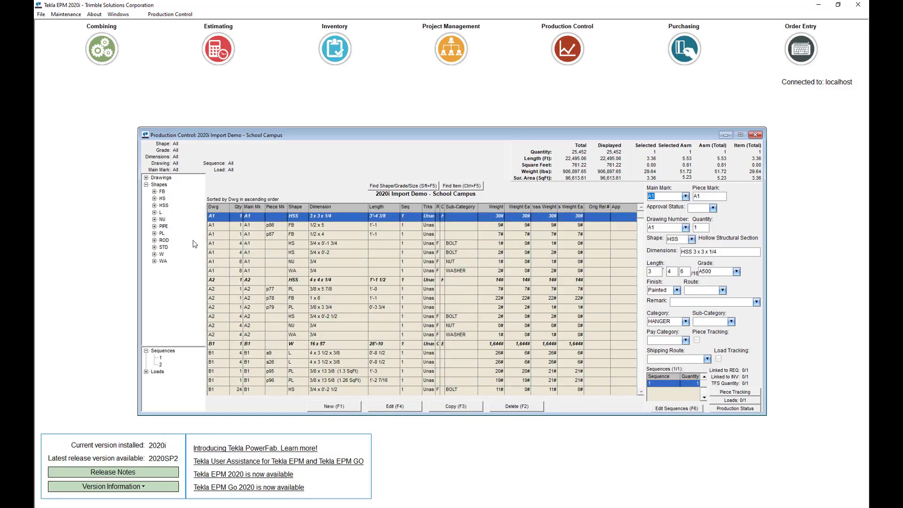
mouse_move(195, 244)
left_mouse_down()
mouse_move(201, 193)
mouse_move(197, 239)
left_mouse_up()
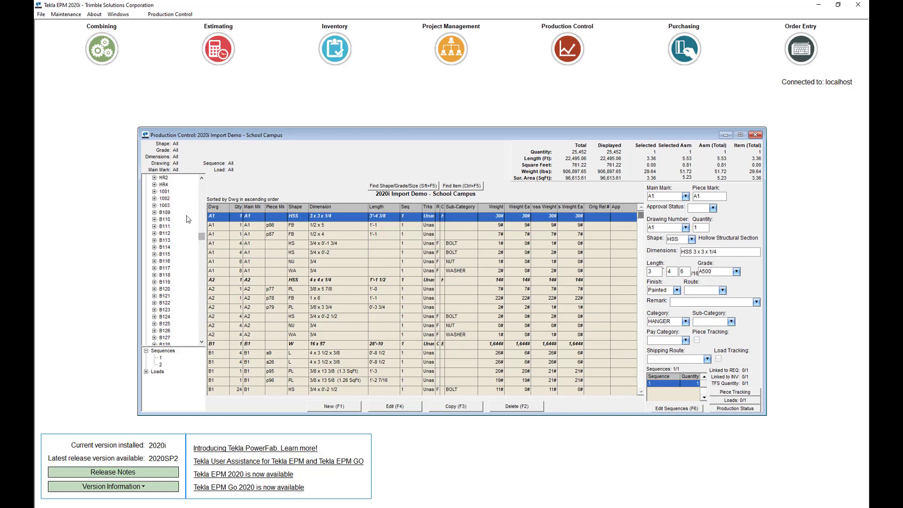
- Filter to drawing 1001, open its PDF, then open plate p23's part drawing
double_click(165, 191)
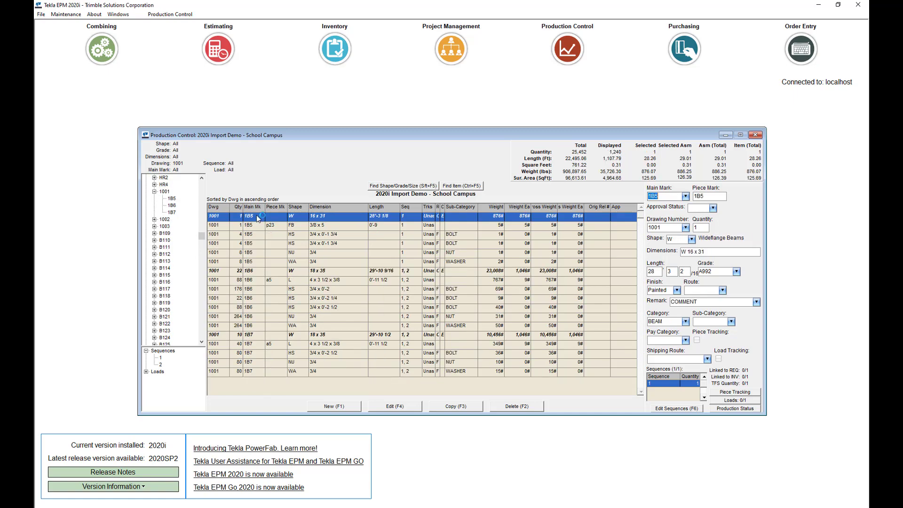
right_click(258, 218)
left_click(272, 227)
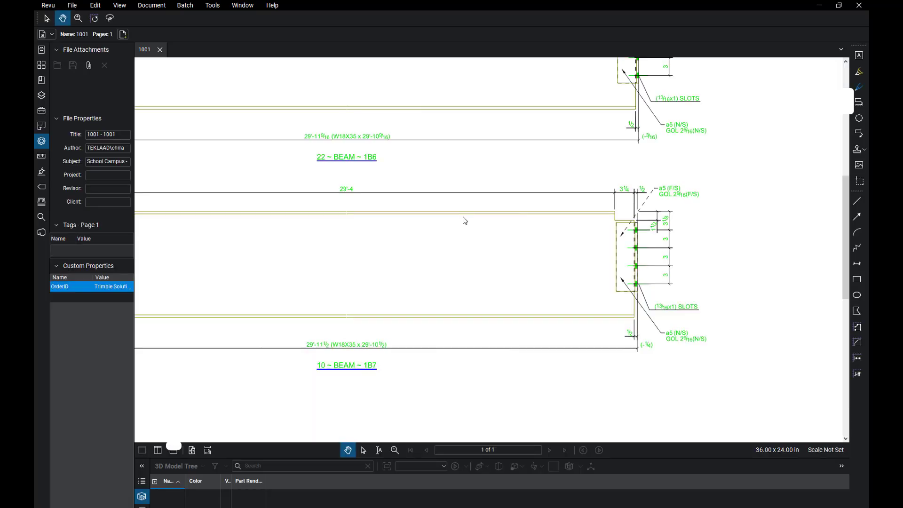
scroll(465, 220, "down", 2)
scroll(488, 244, "down", 3)
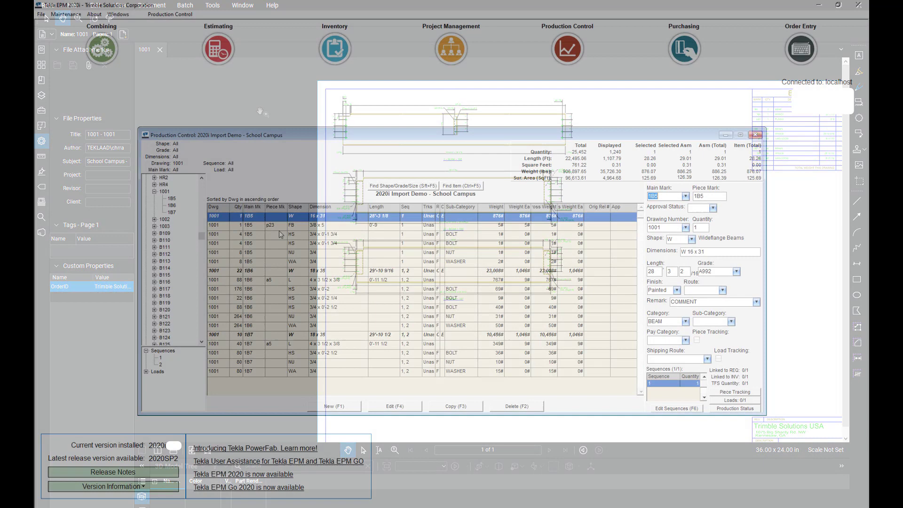
left_click(285, 226)
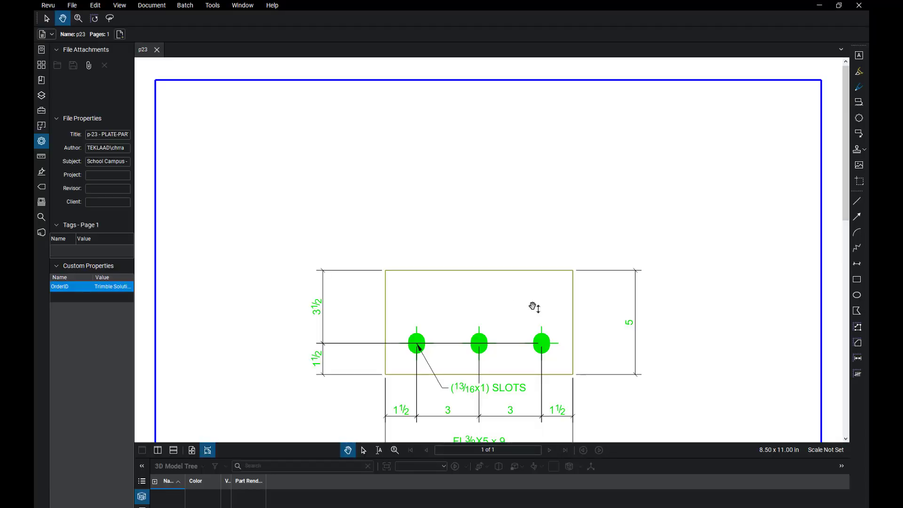
scroll(533, 306, "down", 3)
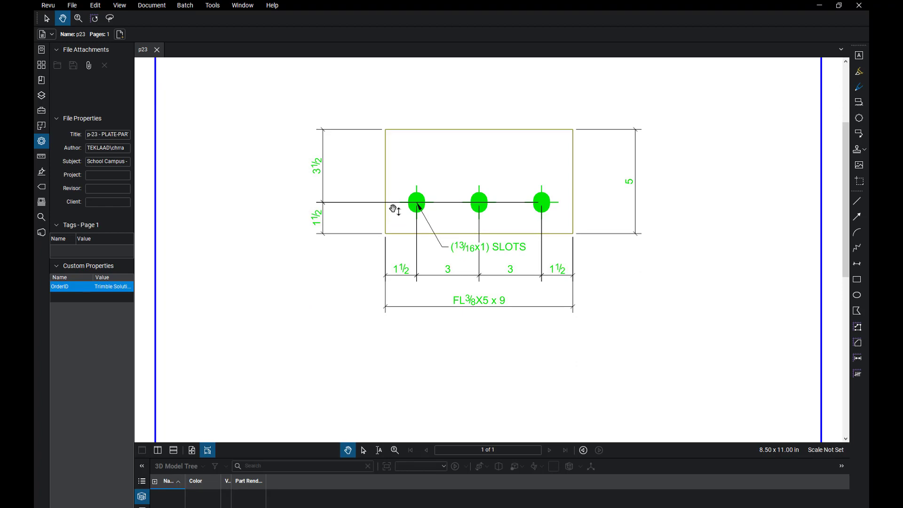
- Close p23 and filter the EPM Go drawings list by Drawing Log Name to Multi
left_click(157, 49)
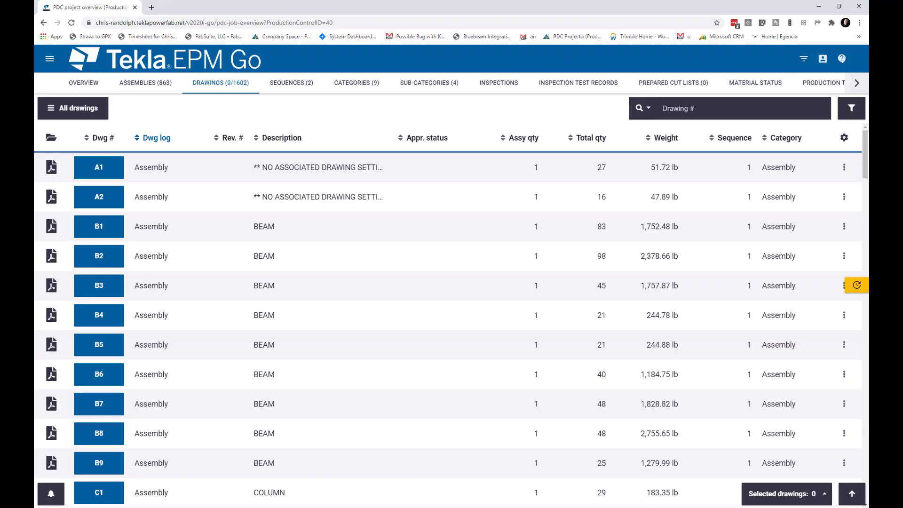
left_click(851, 109)
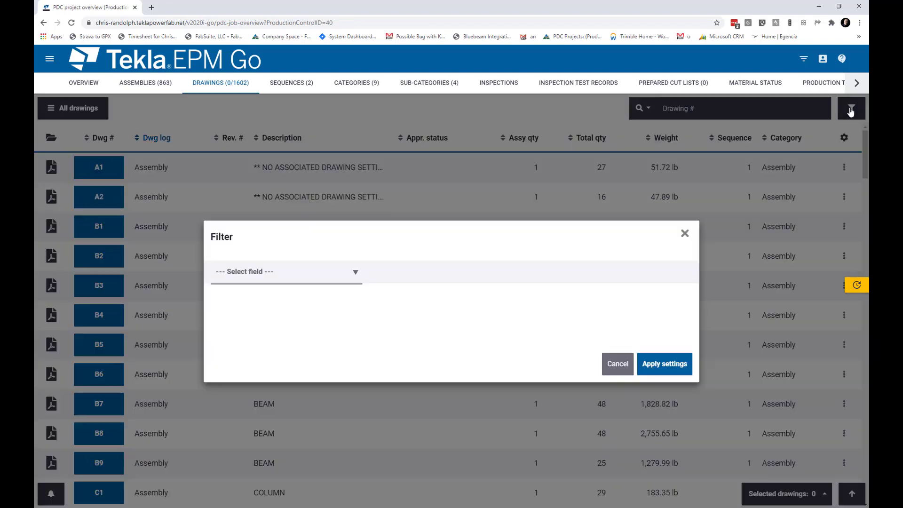
left_click(343, 276)
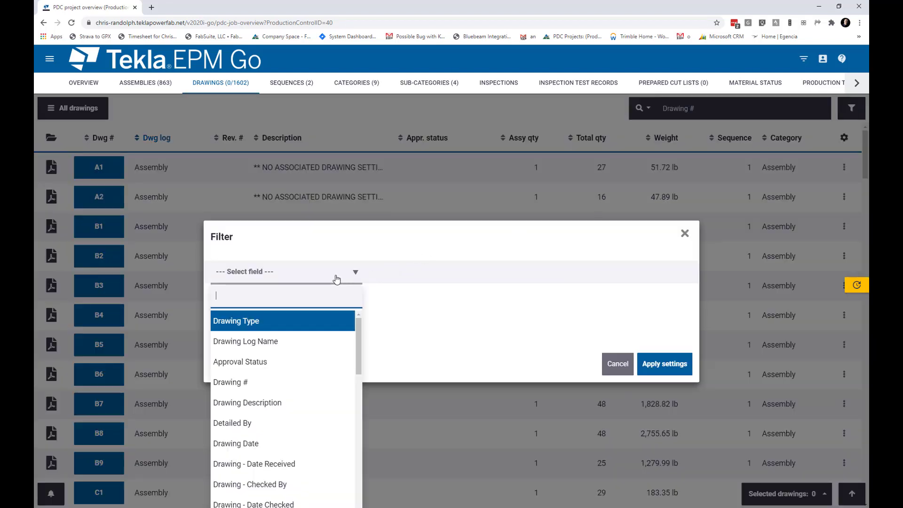
left_click(290, 340)
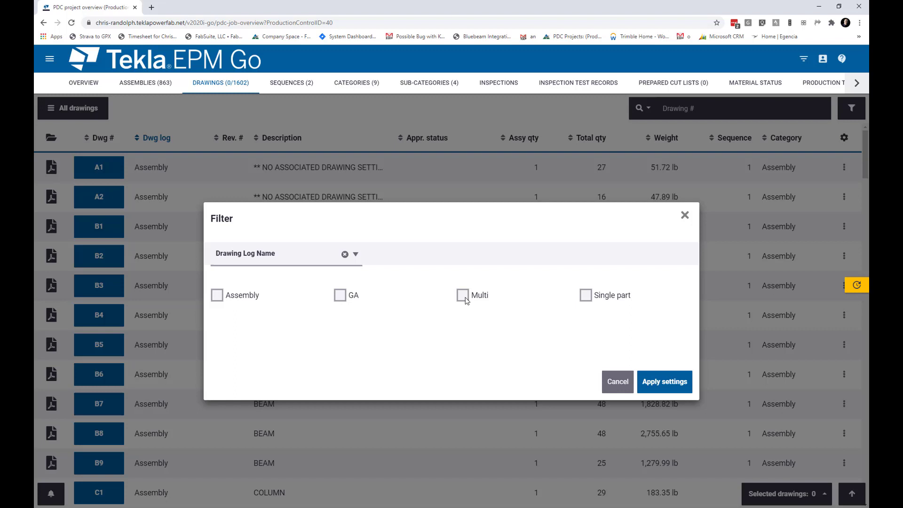
left_click(466, 297)
left_click(656, 401)
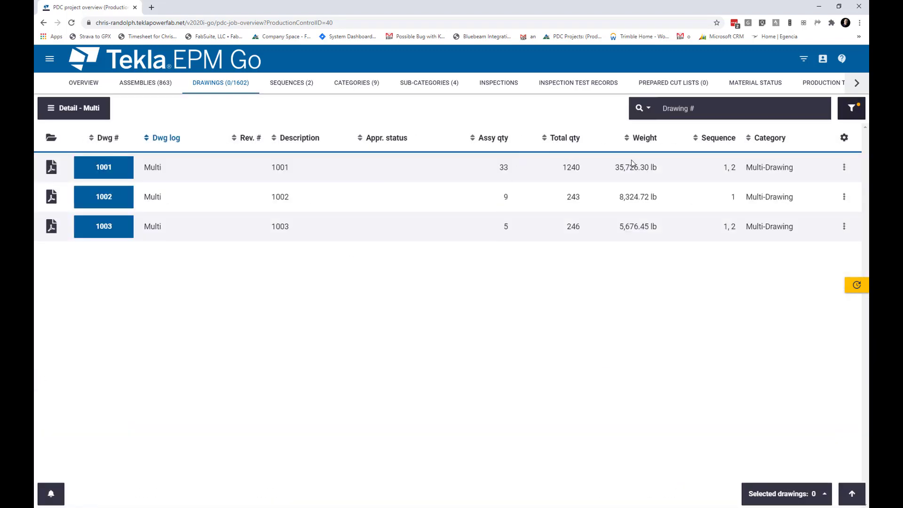
- Change the drawing log filter to Single part and apply it
left_click(856, 110)
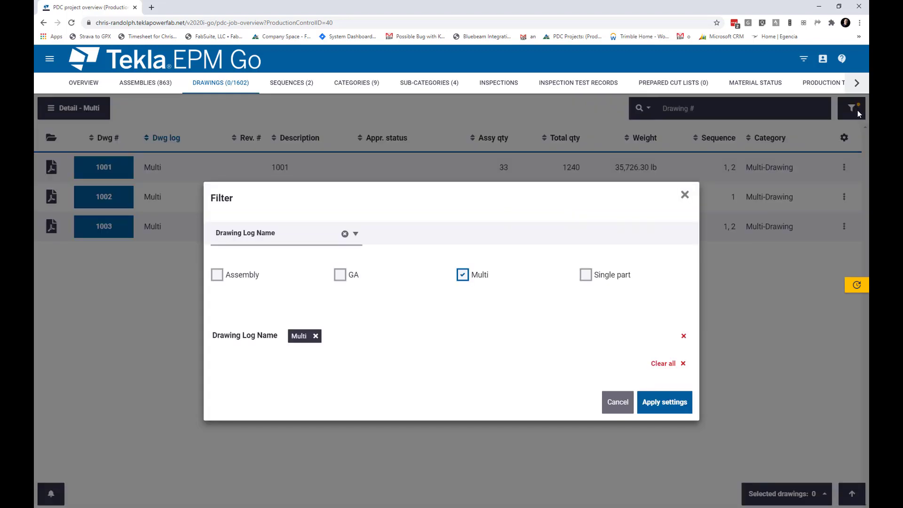
left_click(585, 276)
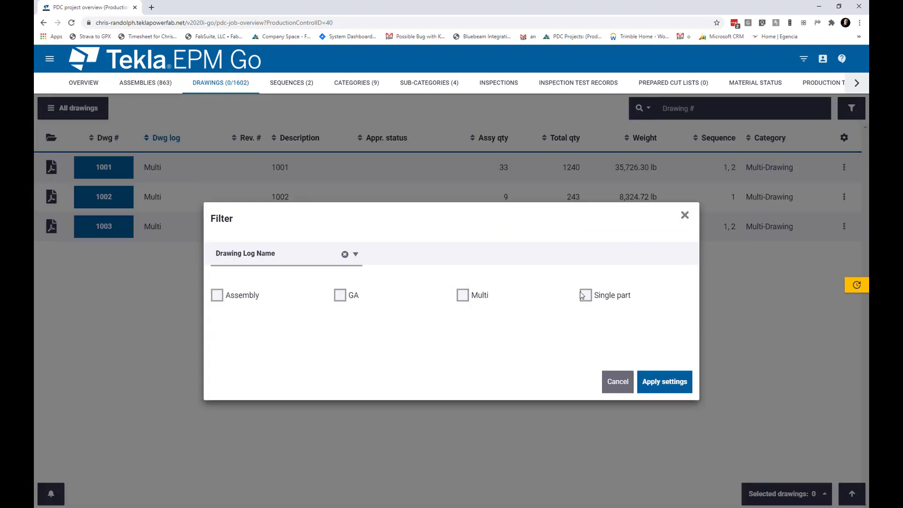
left_click(651, 402)
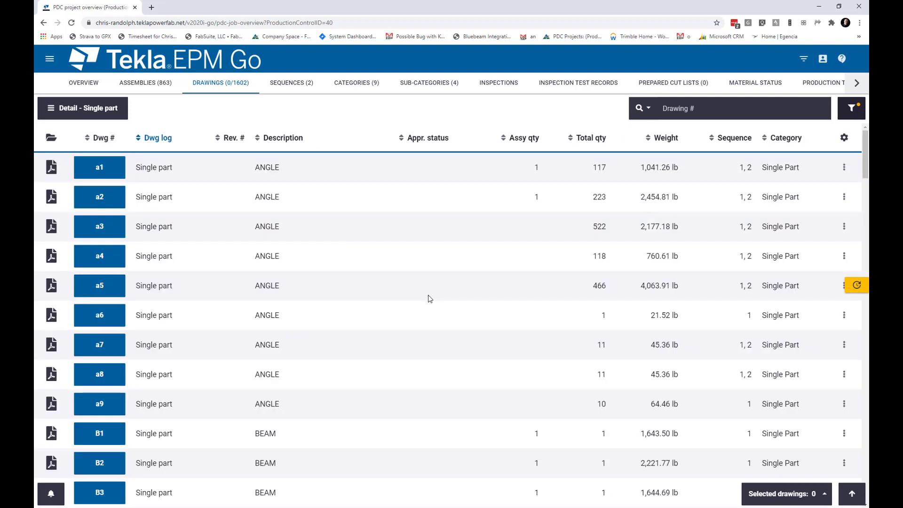
left_click(679, 112)
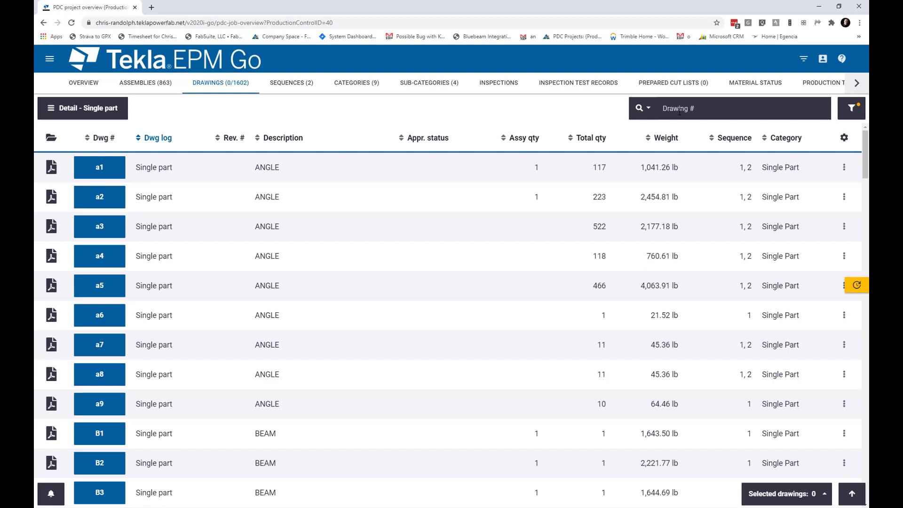
- Search Drawing # for p12, view the p-12 plate drawing, and close it
type("p")
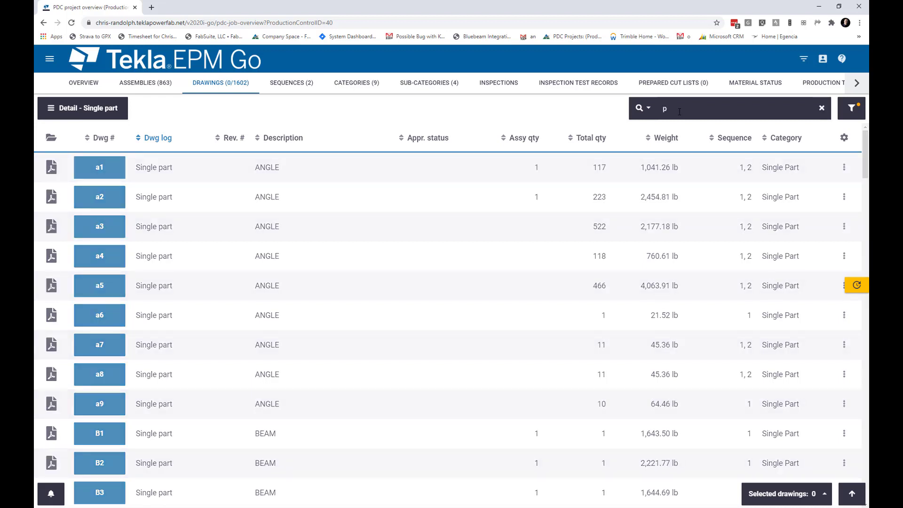
type("12")
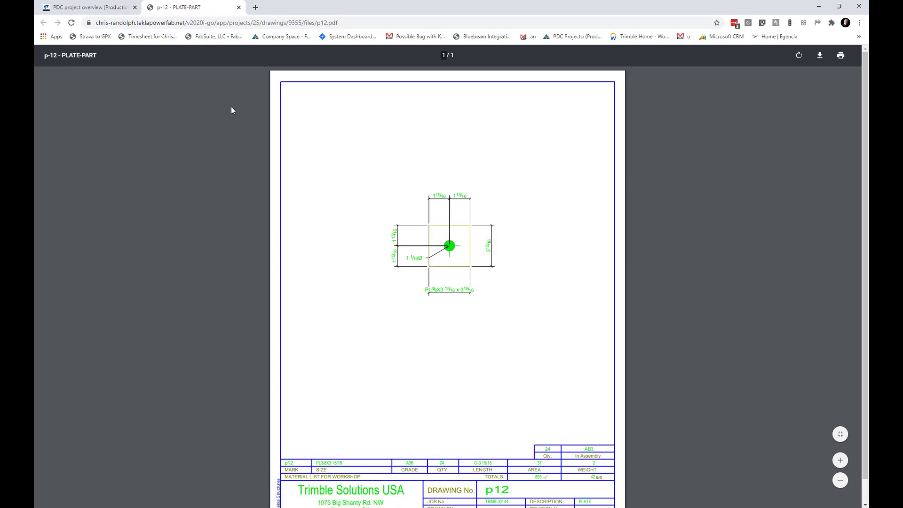
left_click(239, 7)
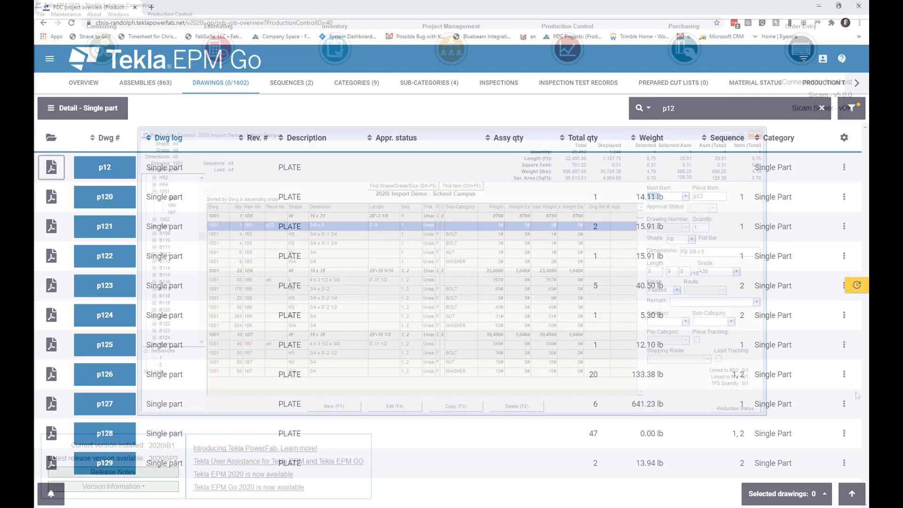
- Open user administration and the EPM Go user's remote permissions
left_click(41, 14)
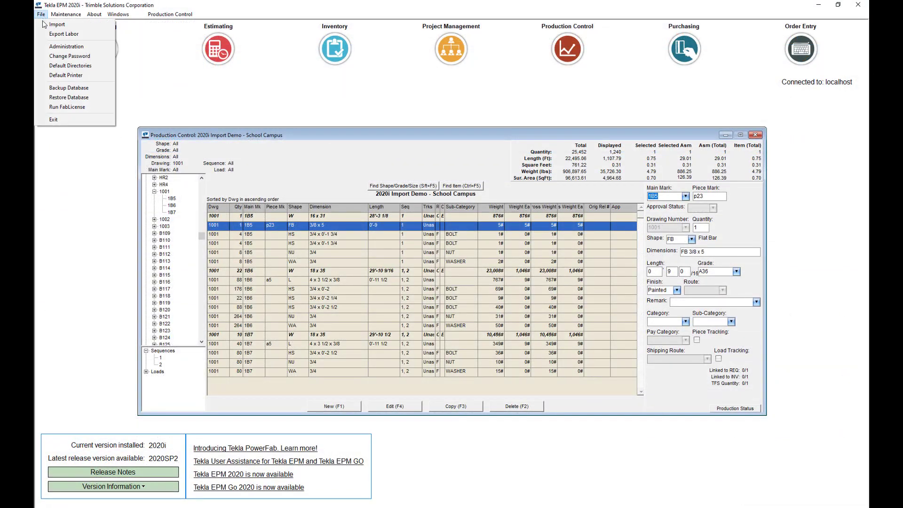
left_click(47, 57)
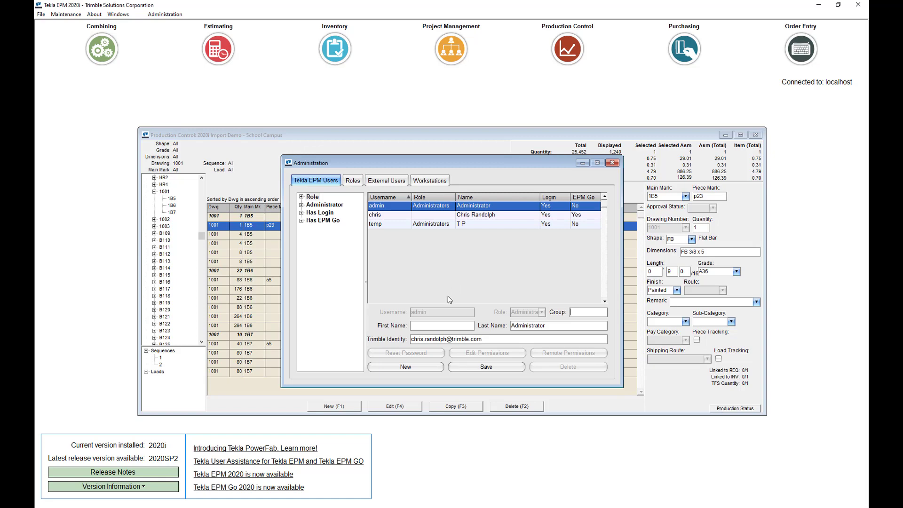
key("Down")
left_click(567, 353)
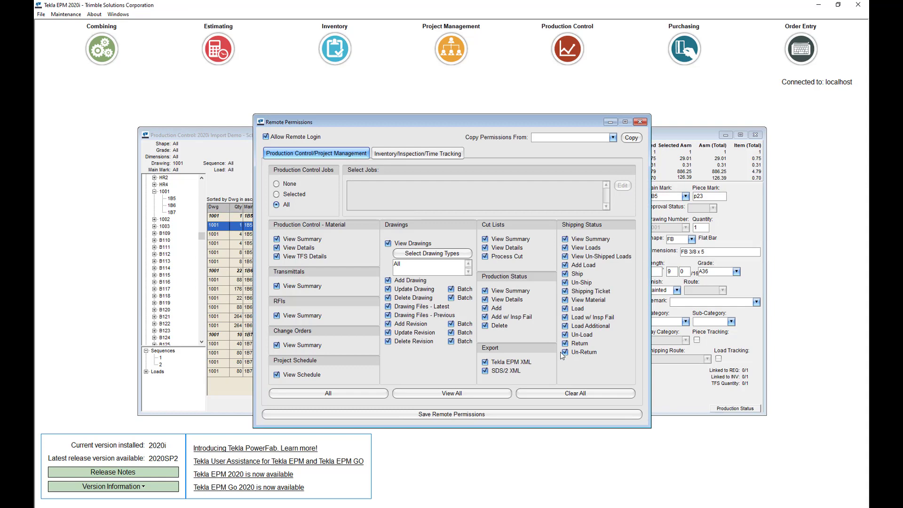
- Exclude Design and Detail drawing types, keeping only Field, and save the permissions
left_click(427, 253)
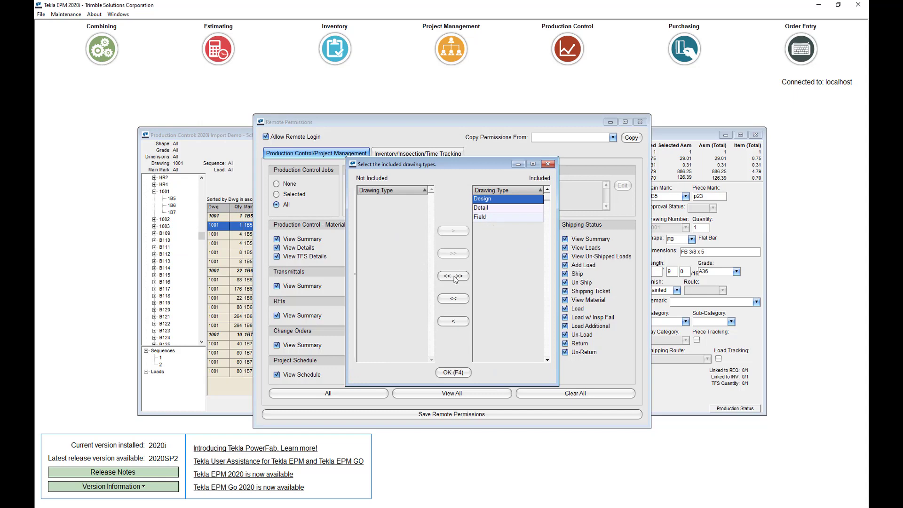
left_click(455, 320)
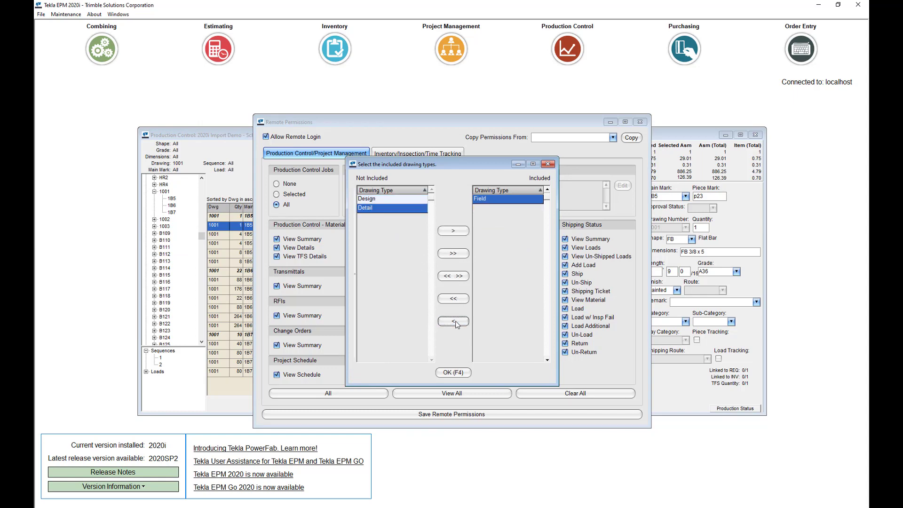
left_click(454, 373)
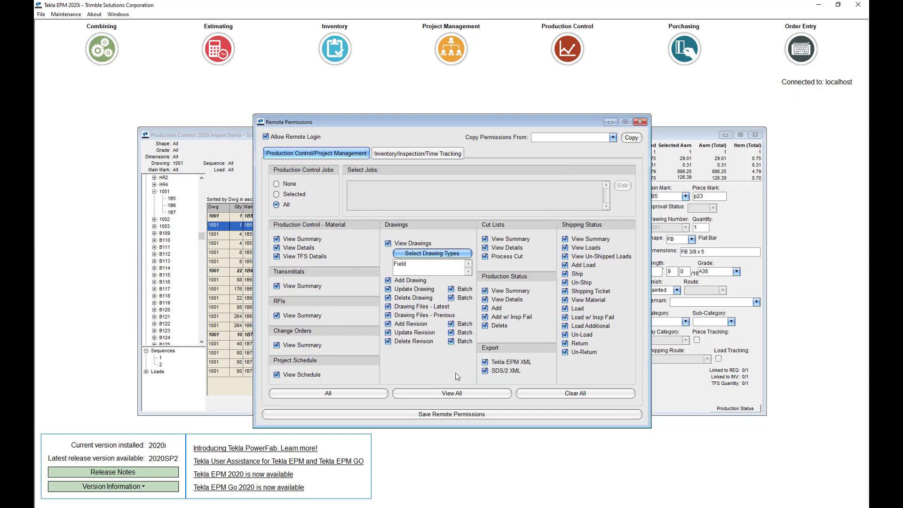
left_click(467, 415)
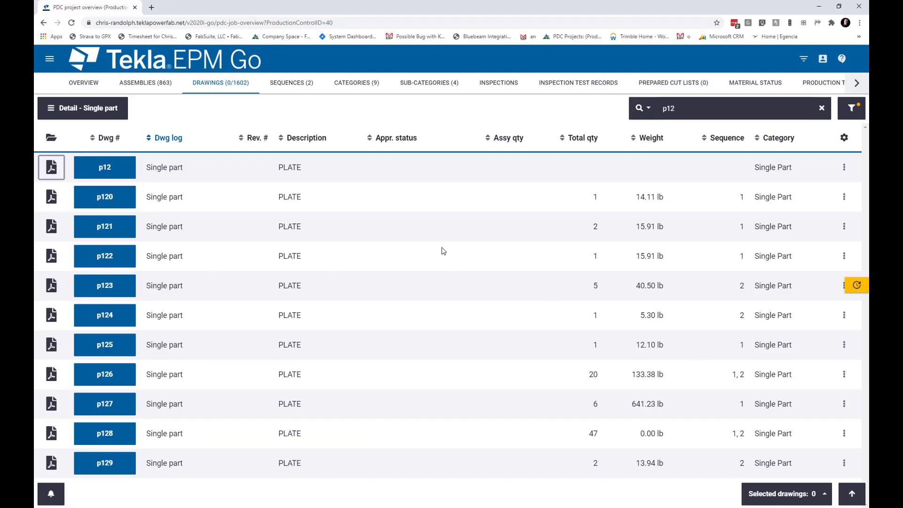
- Clear all EPM Go drawing filters and scroll down to the GA elevation drawings
left_click(851, 109)
left_click(671, 362)
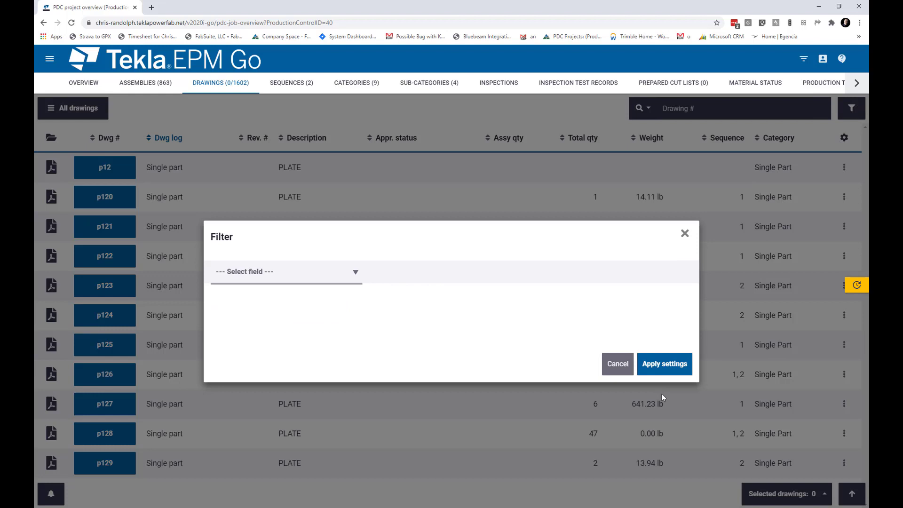
left_click(662, 395)
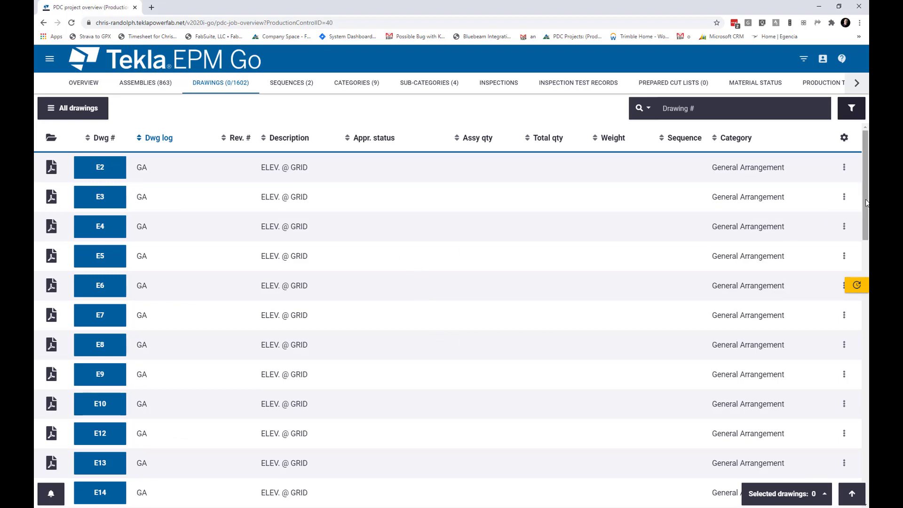
mouse_move(865, 217)
left_mouse_down()
mouse_move(850, 338)
mouse_move(838, 144)
left_mouse_up()
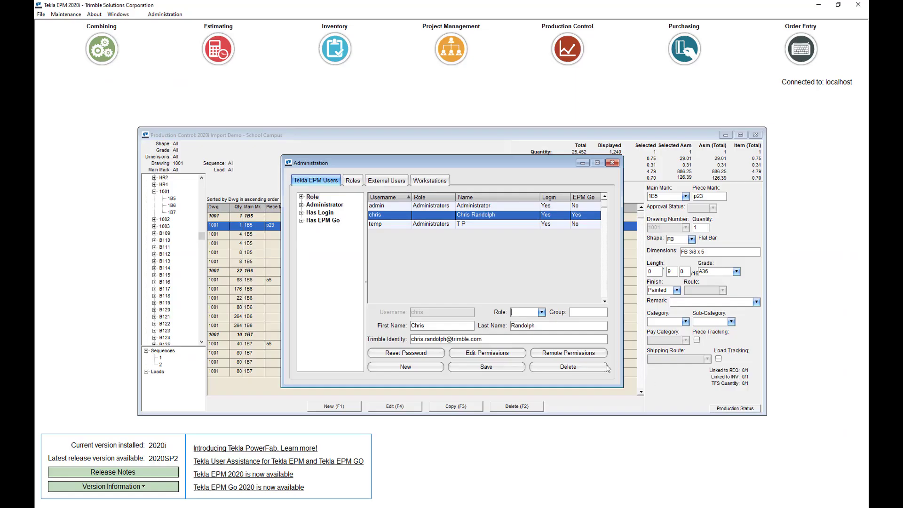
- Change Chris's remote drawing-type permission from Field to Detail only and save it
left_click(556, 357)
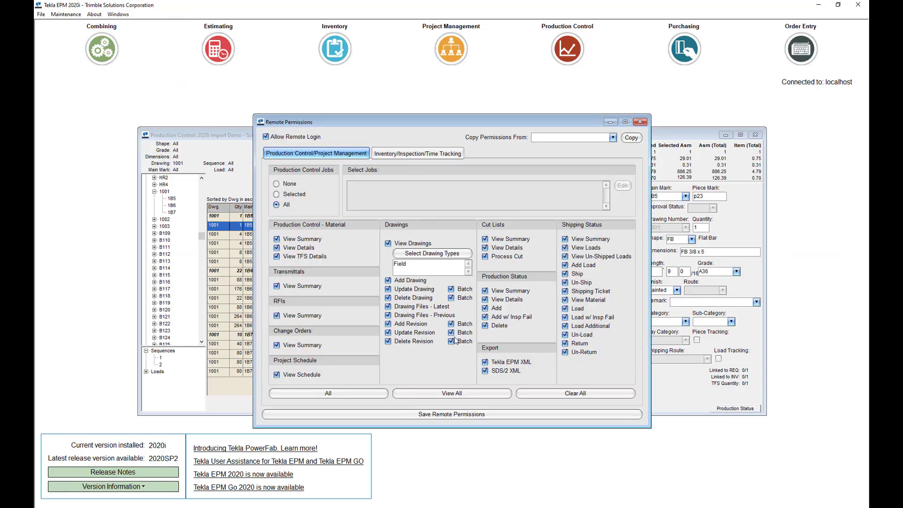
left_click(470, 246)
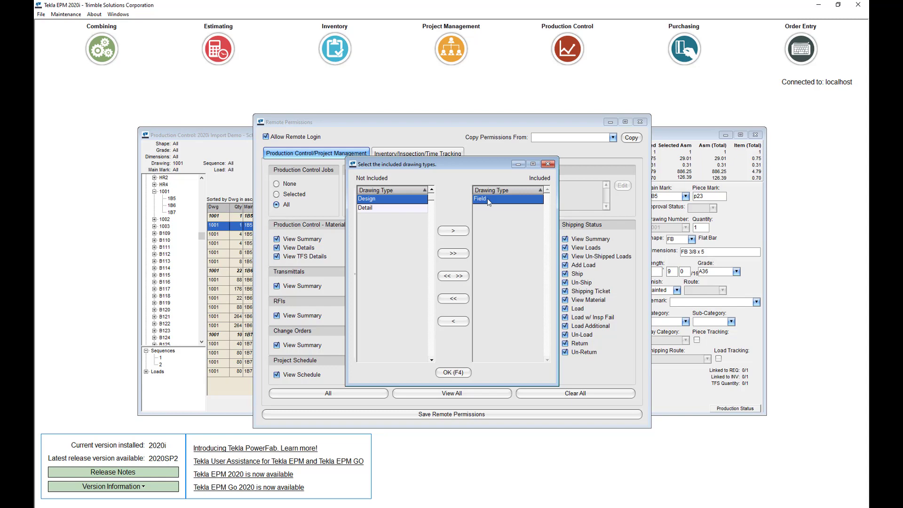
left_click_drag(489, 202, 367, 217)
double_click(367, 208)
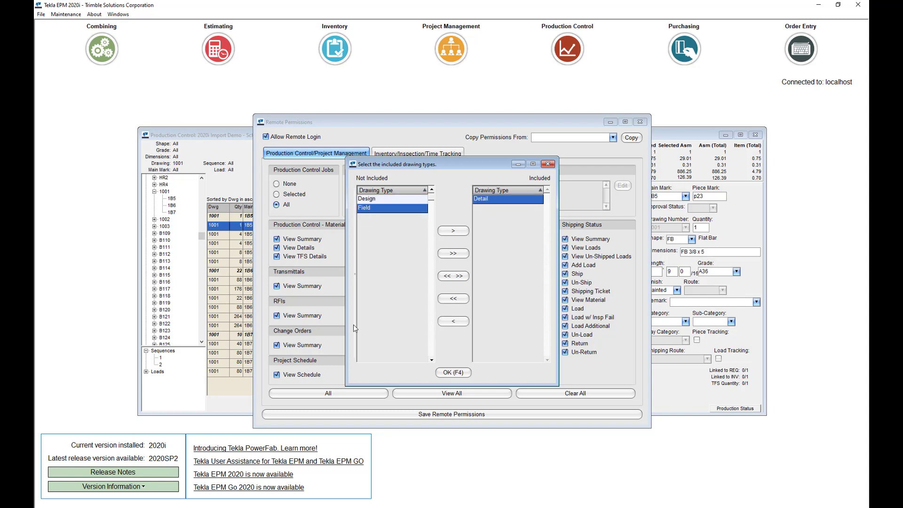
left_click(453, 373)
left_click(448, 414)
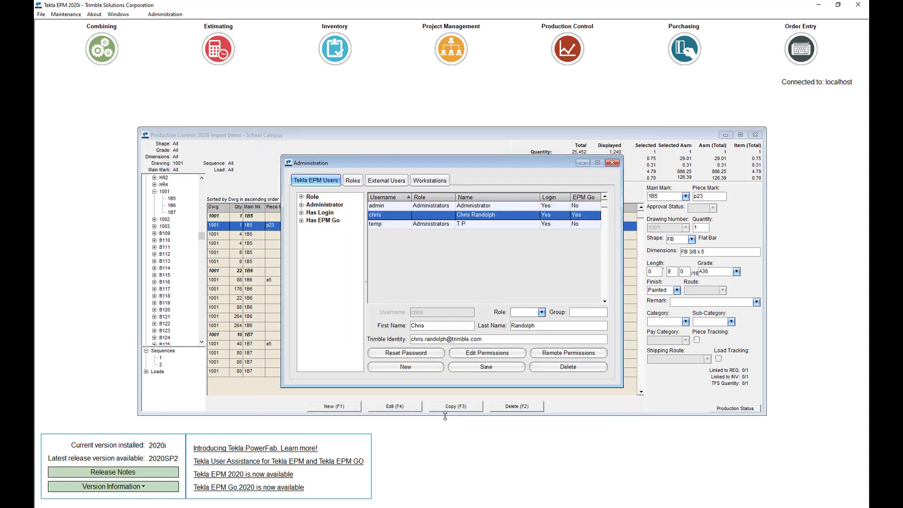